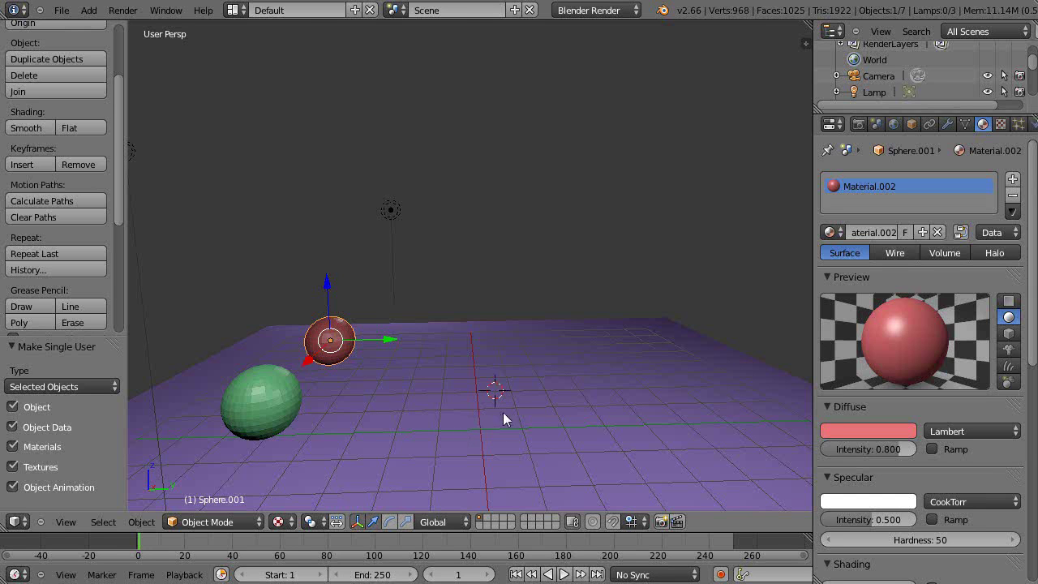
Step: Hide the tool shelf and show Sphere.001's mesh data settings in the Properties editor
{"action": "scroll", "coordinate": [500, 412], "scroll_direction": "down", "scroll_amount": 4}
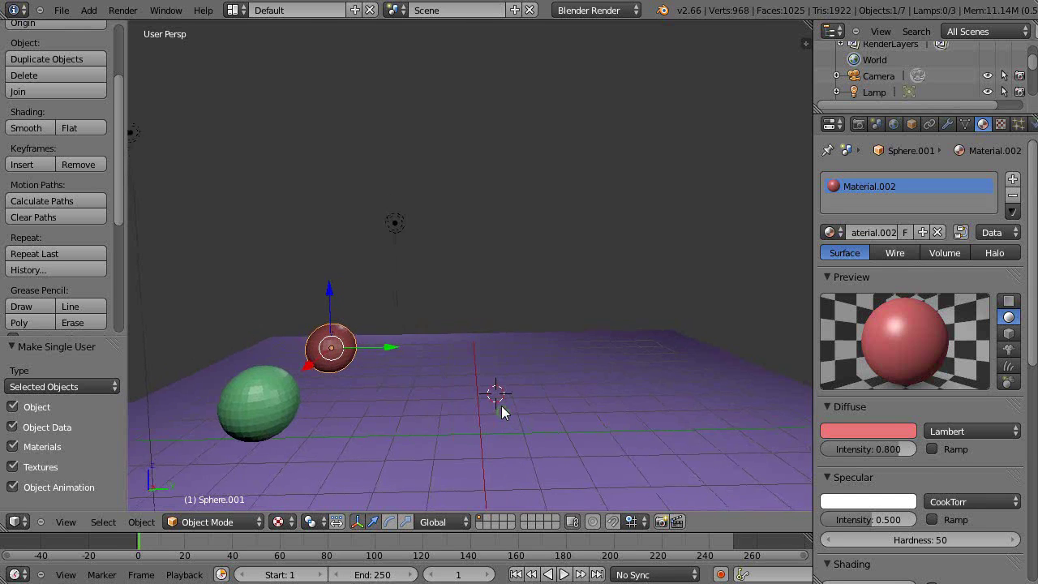
{"action": "scroll", "coordinate": [438, 399], "scroll_direction": "up", "scroll_amount": 3}
{"action": "scroll", "coordinate": [399, 341], "scroll_direction": "down", "scroll_amount": 1}
{"action": "scroll", "coordinate": [410, 351], "scroll_direction": "up", "scroll_amount": 1}
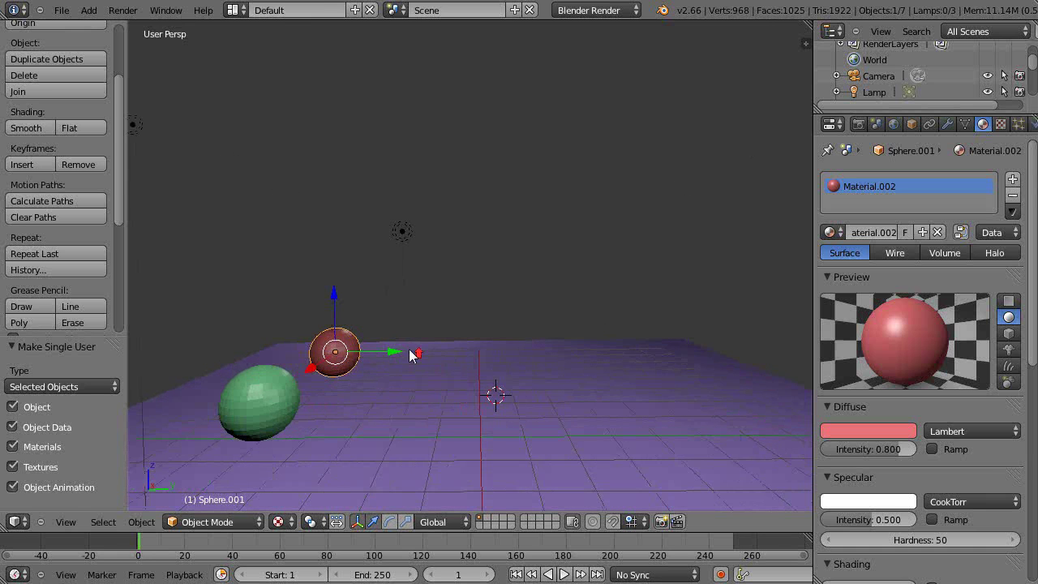
{"action": "mouse_move", "coordinate": [431, 396]}
{"action": "middle_mouse_down"}
{"action": "mouse_move", "coordinate": [443, 365]}
{"action": "mouse_move", "coordinate": [456, 390]}
{"action": "middle_mouse_up"}
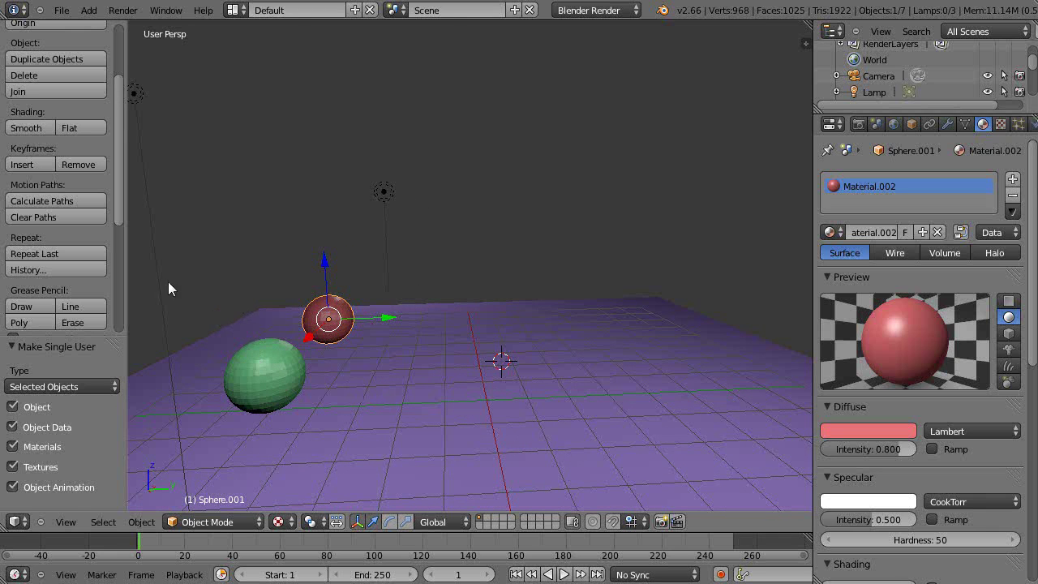
{"action": "key", "text": "t"}
{"action": "middle_click_drag", "start_coordinate": [218, 330], "coordinate": [271, 402]}
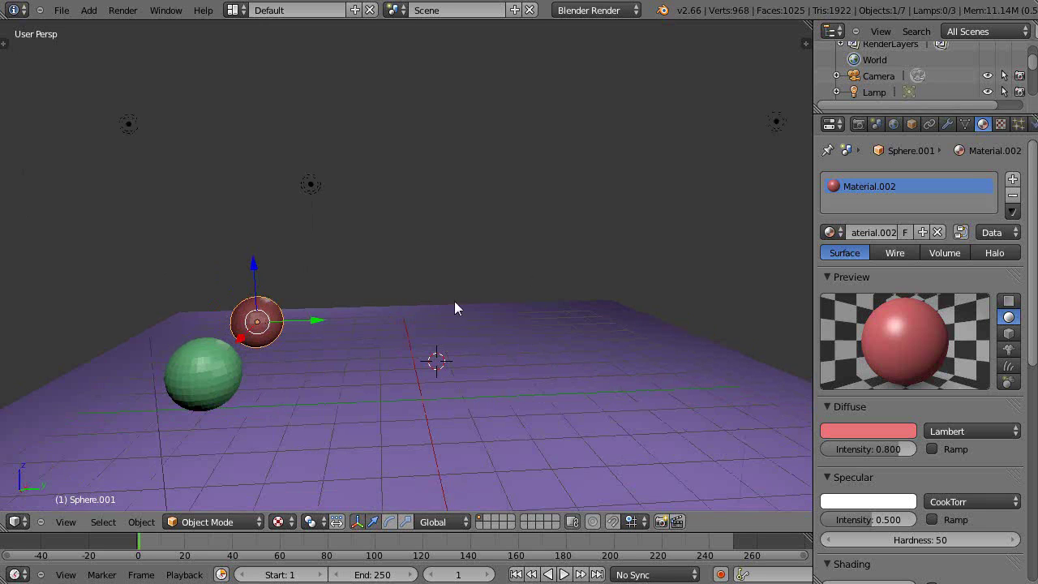
{"action": "left_click", "coordinate": [965, 124]}
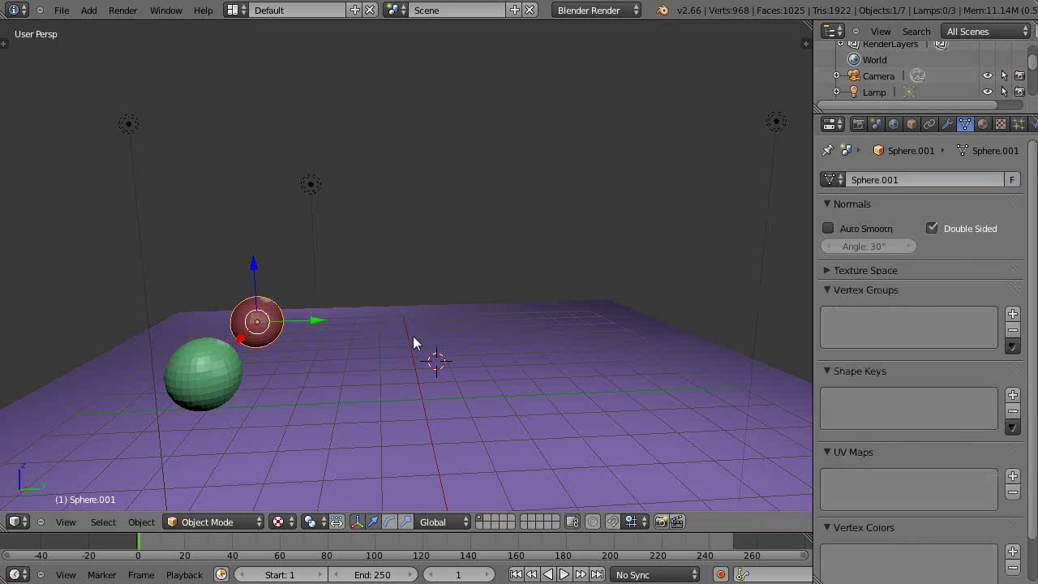
Step: Add a vertex group to the red sphere and assign all its vertices at weight 0.1
{"action": "key", "text": "Tab"}
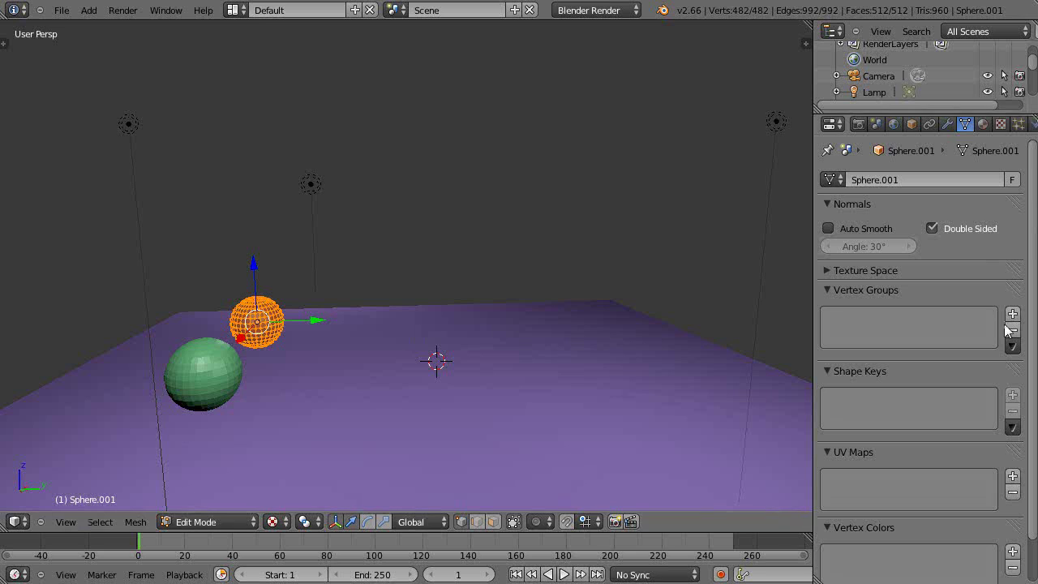
{"action": "left_click", "coordinate": [1012, 314]}
{"action": "left_click", "coordinate": [930, 449]}
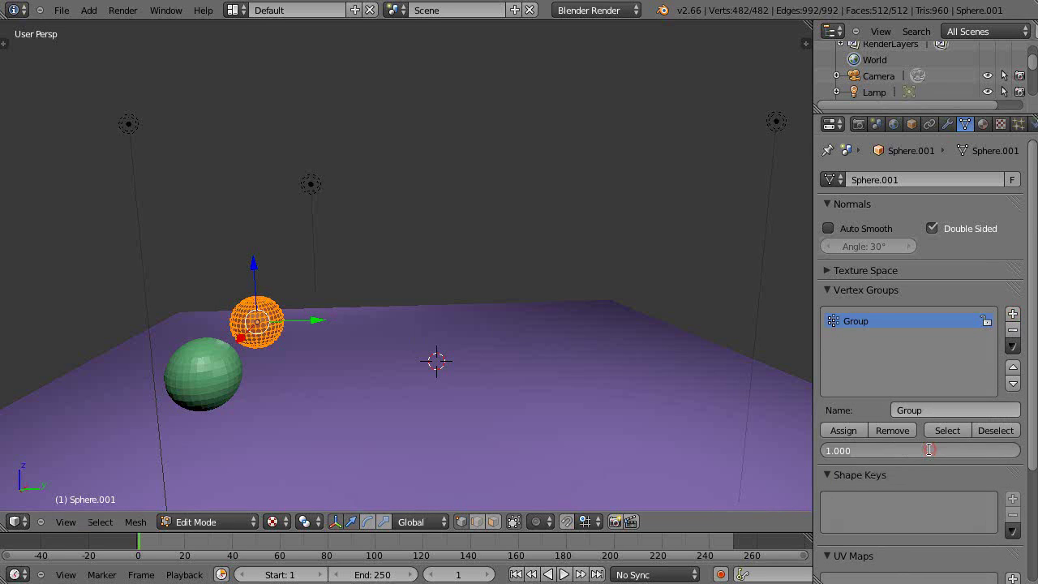
{"action": "key", "text": "BackSpace"}
{"action": "type", "text": ".1"}
{"action": "key", "text": "Return"}
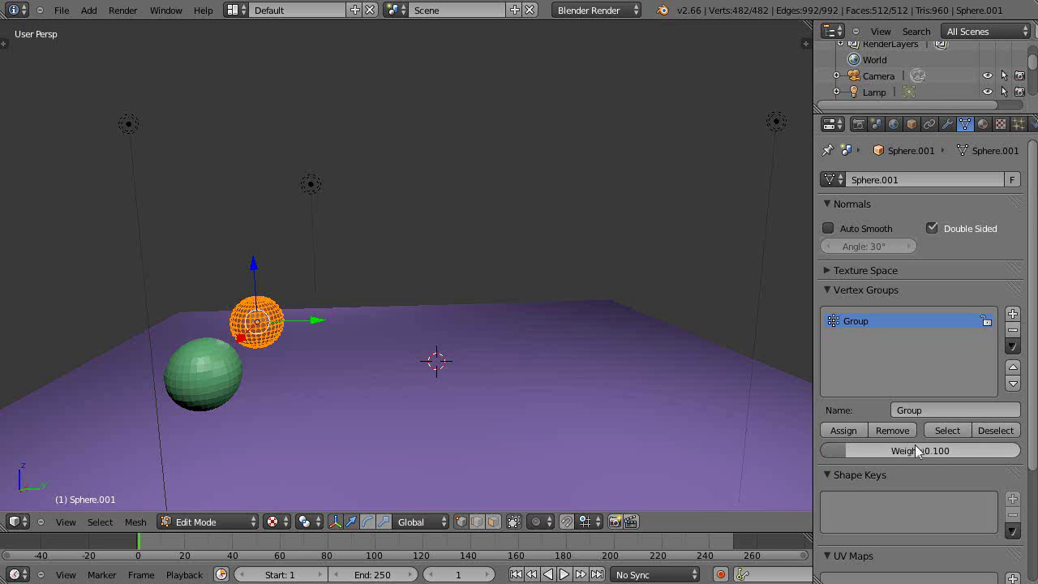
{"action": "left_click", "coordinate": [841, 431]}
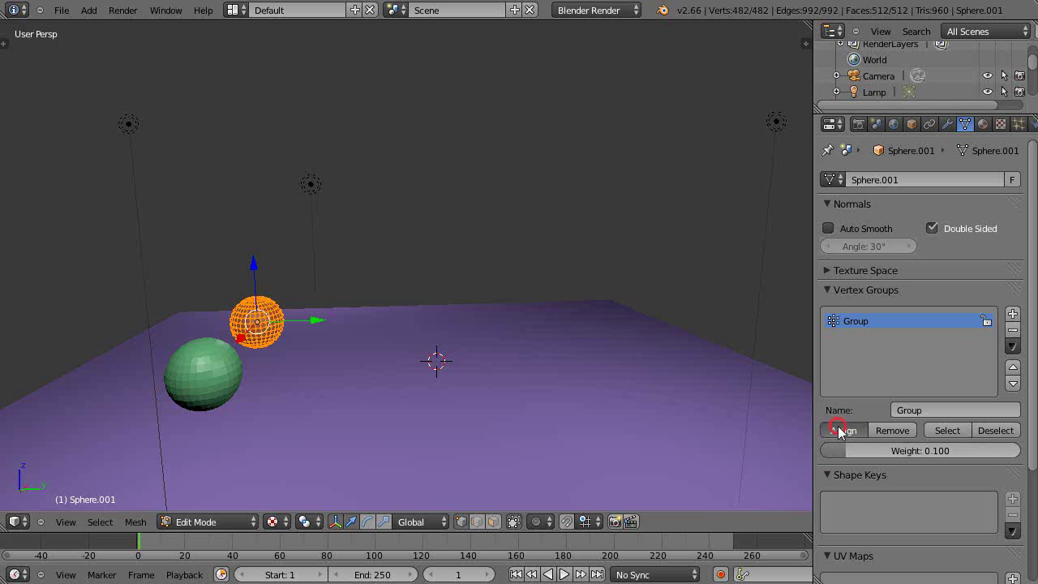
{"action": "key", "text": "Tab"}
Step: Add a vertex group to the green sphere and assign all its vertices to Group
{"action": "right_click", "coordinate": [192, 379]}
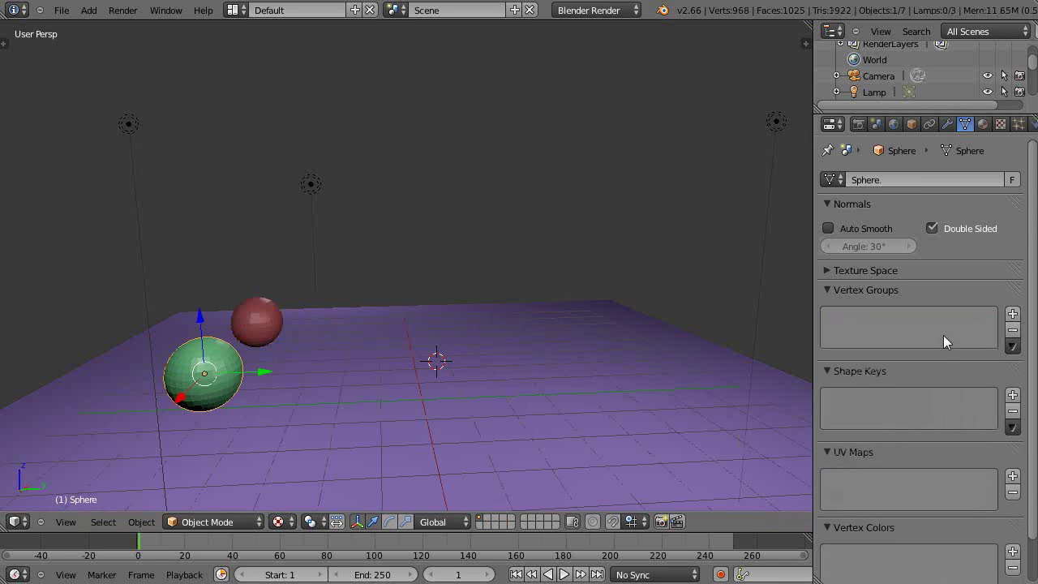
{"action": "left_click", "coordinate": [1012, 314]}
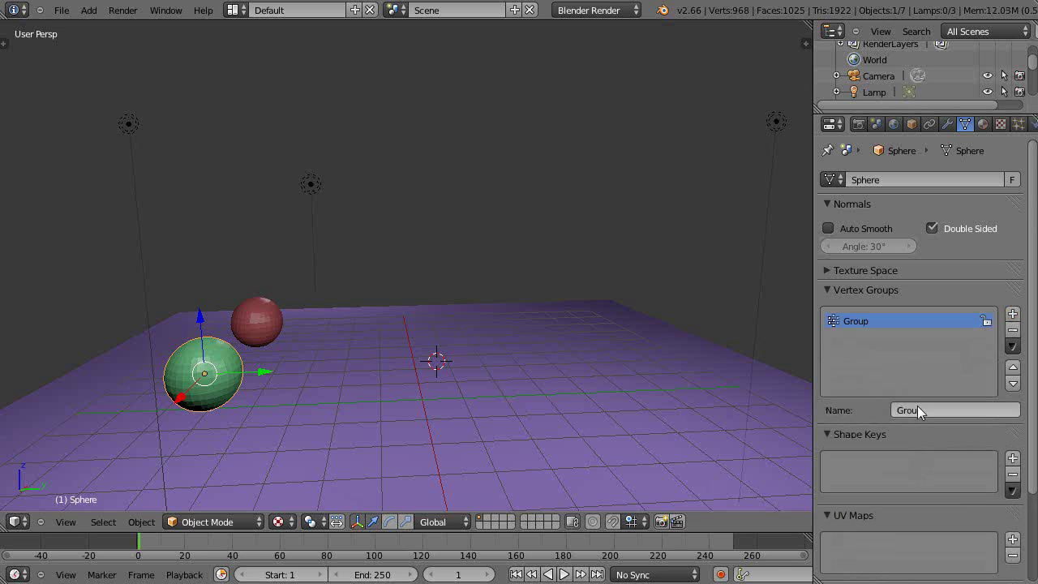
{"action": "key", "text": "Tab"}
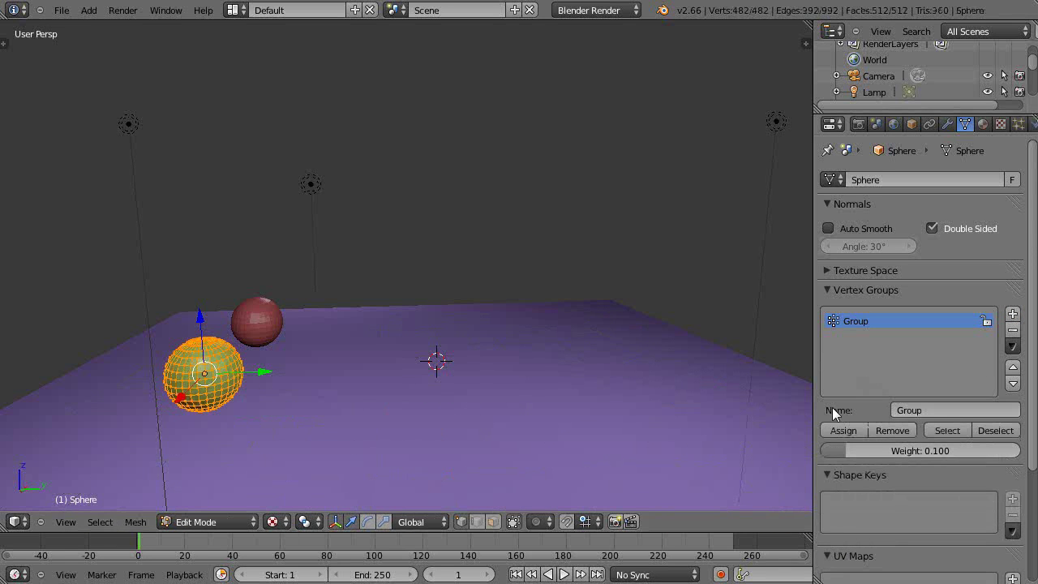
{"action": "left_click", "coordinate": [836, 429]}
{"action": "key", "text": "Tab"}
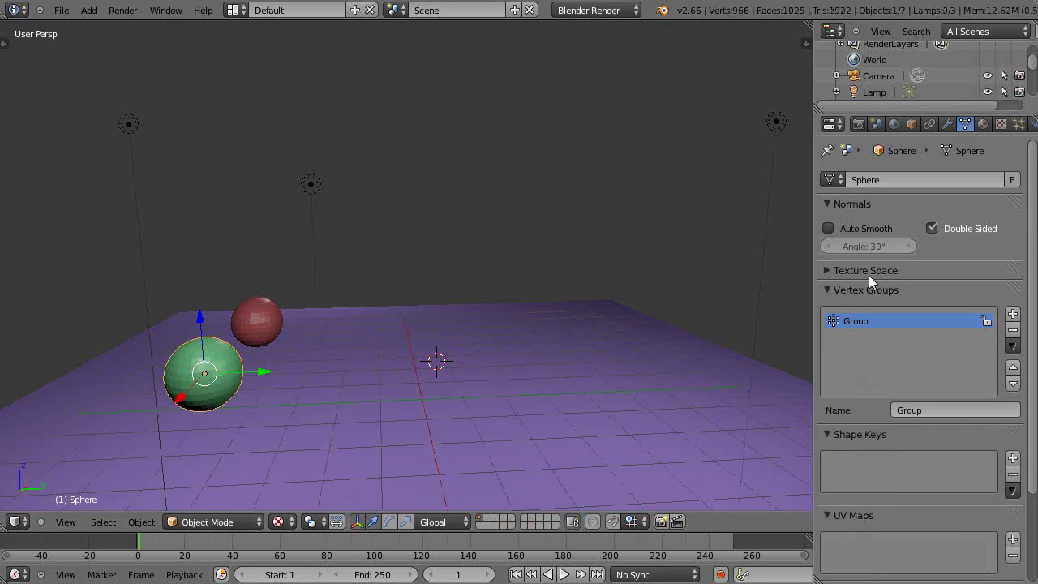
{"action": "right_click", "coordinate": [243, 303]}
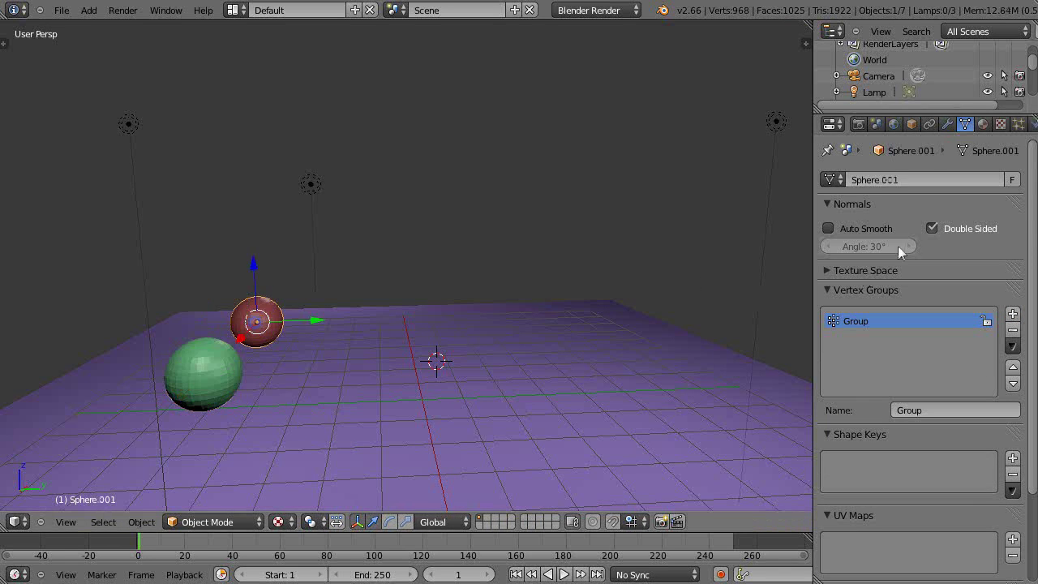
Step: Enable soft body on the red sphere with Goal Default 1.000 and goal vertex group Group
{"action": "left_click", "coordinate": [1032, 124]}
{"action": "left_click", "coordinate": [940, 200]}
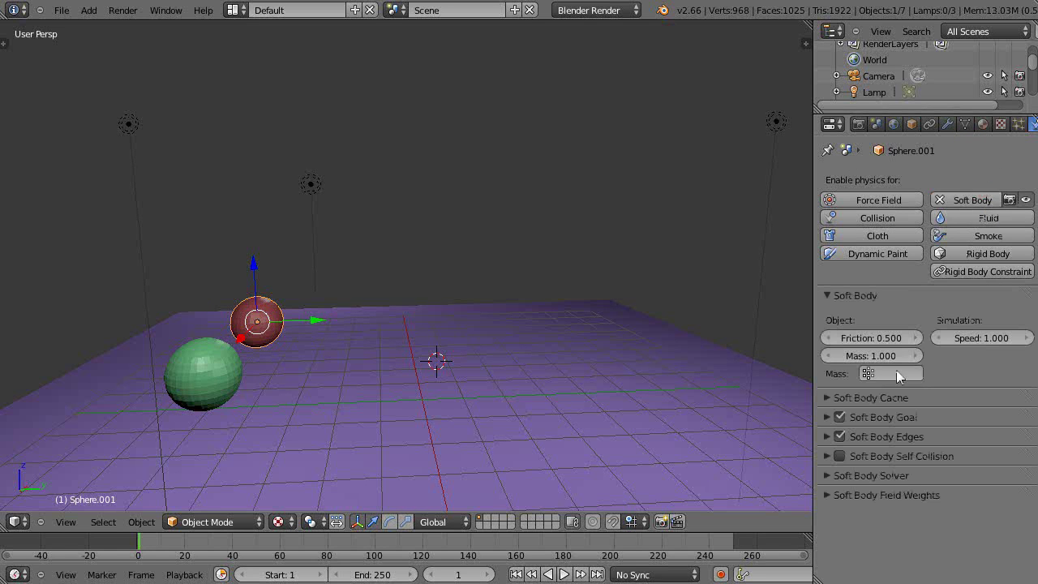
{"action": "left_click", "coordinate": [826, 417]}
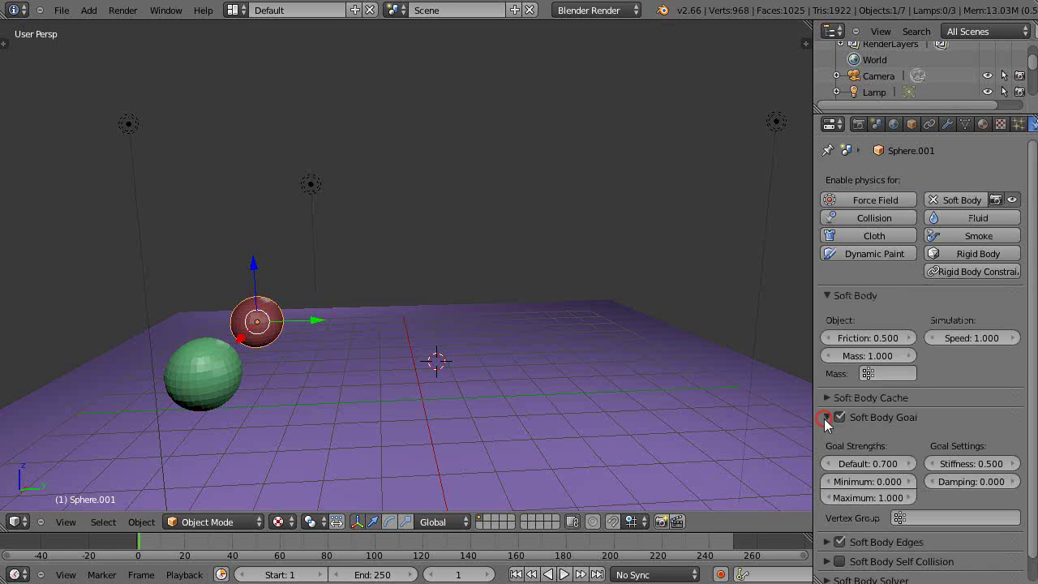
{"action": "left_click", "coordinate": [835, 463]}
{"action": "left_click", "coordinate": [950, 519]}
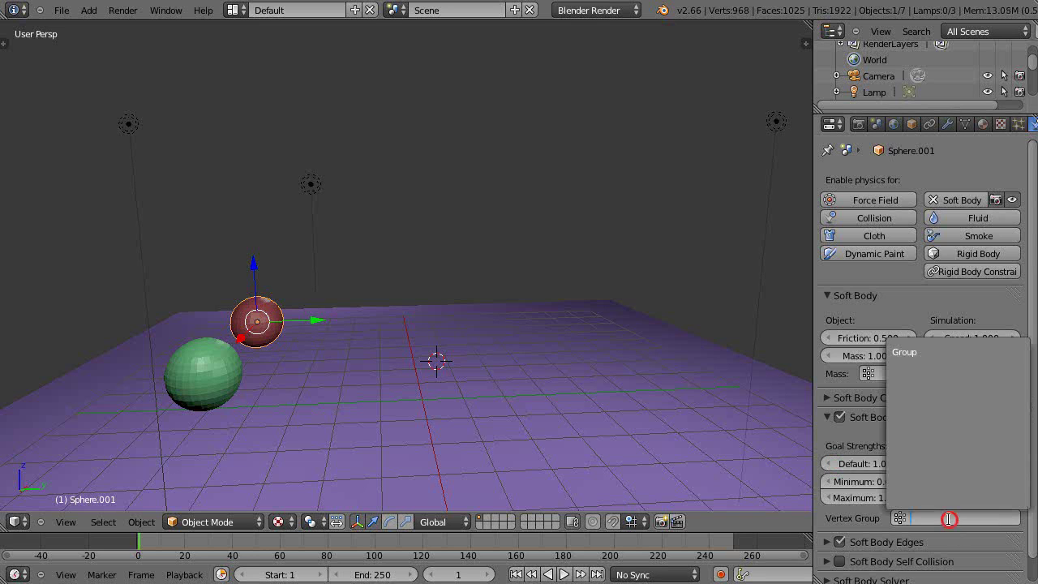
{"action": "left_click", "coordinate": [925, 350]}
Step: Turn on Stiff Quads in the red sphere's soft-body edges and raise Pull to 0.999
{"action": "scroll", "coordinate": [927, 359], "scroll_direction": "down", "scroll_amount": 1}
{"action": "left_click", "coordinate": [826, 516]}
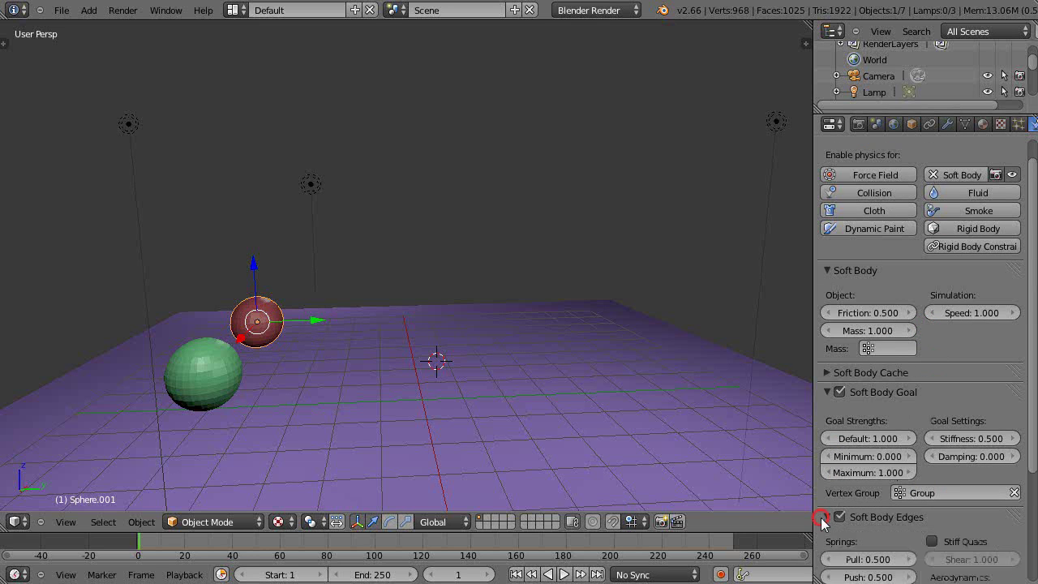
{"action": "scroll", "coordinate": [933, 388], "scroll_direction": "down", "scroll_amount": 6}
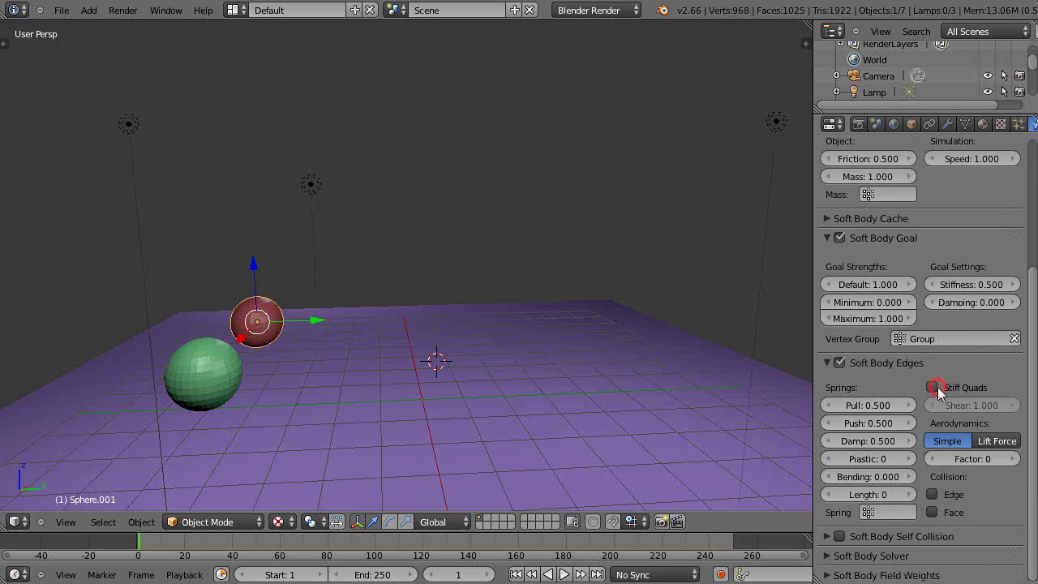
{"action": "left_click", "coordinate": [932, 387]}
{"action": "mouse_move", "coordinate": [846, 404]}
{"action": "left_mouse_down"}
{"action": "mouse_move", "coordinate": [884, 404]}
{"action": "mouse_move", "coordinate": [861, 428]}
{"action": "mouse_move", "coordinate": [1023, 430]}
{"action": "left_mouse_up"}
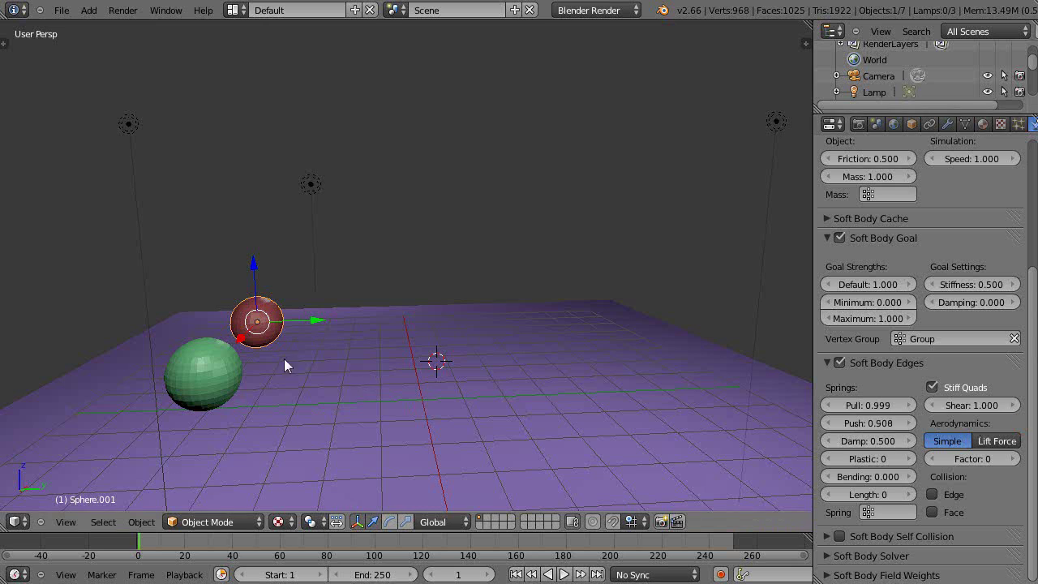
{"action": "right_click", "coordinate": [203, 374]}
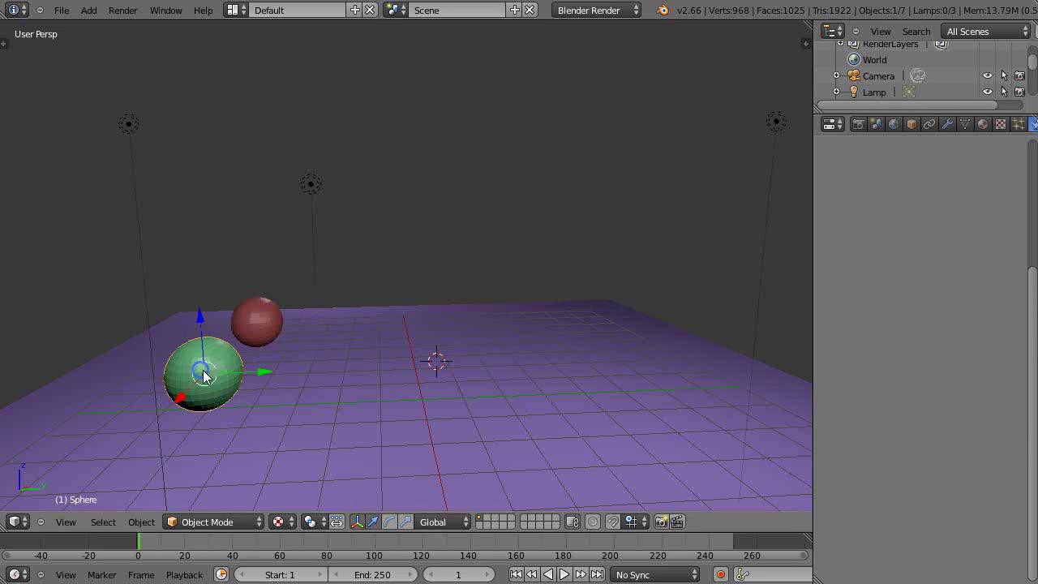
Step: Enable soft body on the green sphere: Goal Default 1.000, Pull 0.999, Push 0.750, goal group Group
{"action": "left_click", "coordinate": [1033, 124]}
{"action": "left_click", "coordinate": [992, 199]}
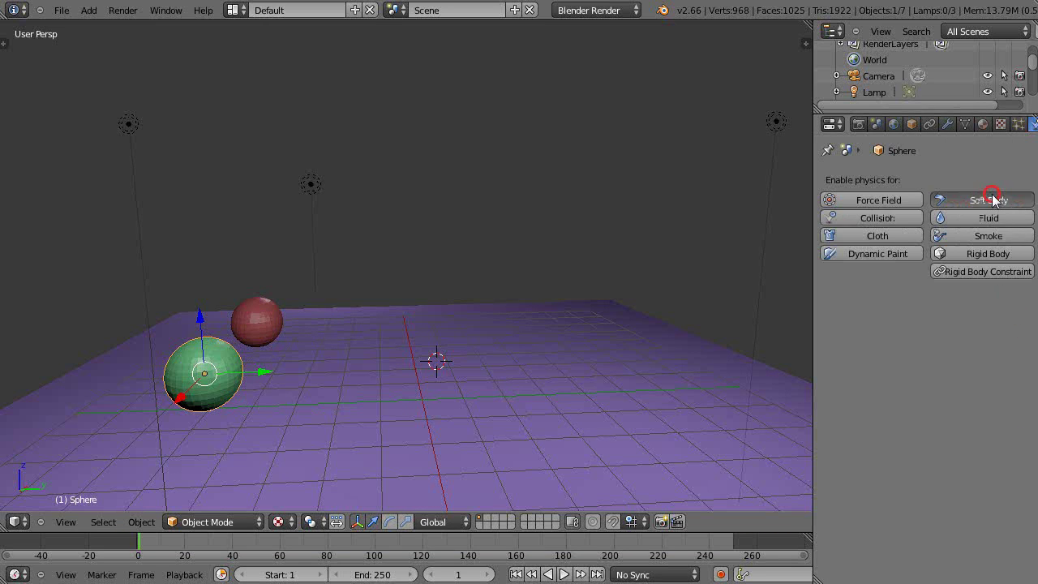
{"action": "left_click_drag", "start_coordinate": [841, 467], "coordinate": [841, 469]}
{"action": "scroll", "coordinate": [879, 402], "scroll_direction": "down", "scroll_amount": 5}
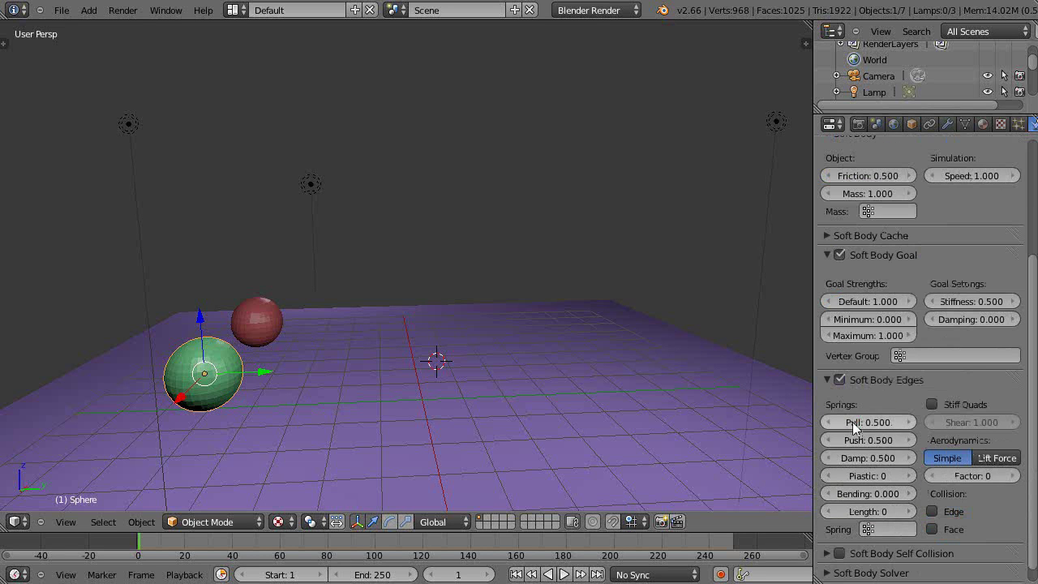
{"action": "left_click_drag", "start_coordinate": [868, 422], "coordinate": [893, 439]}
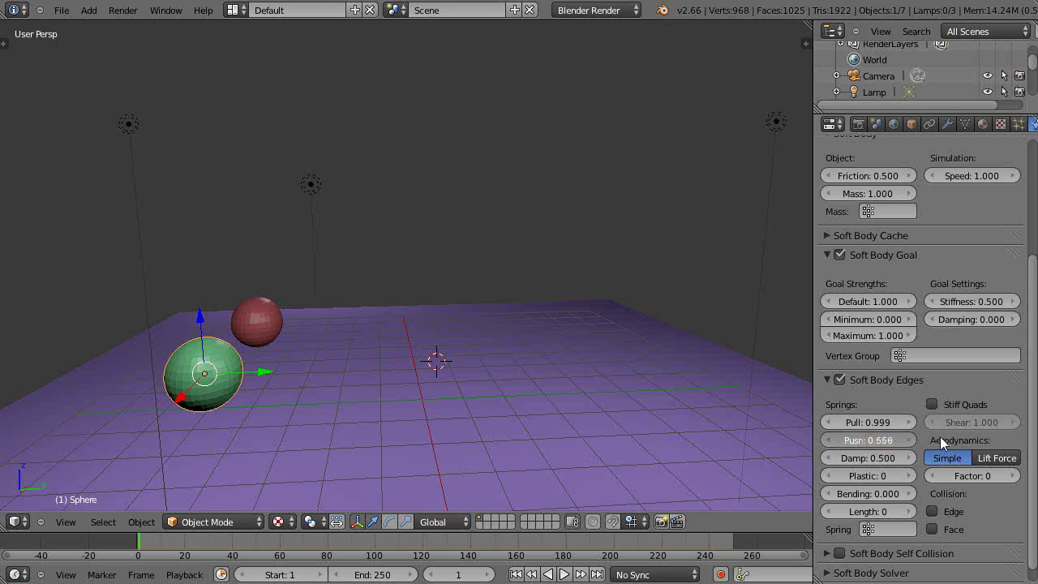
{"action": "left_click", "coordinate": [939, 354]}
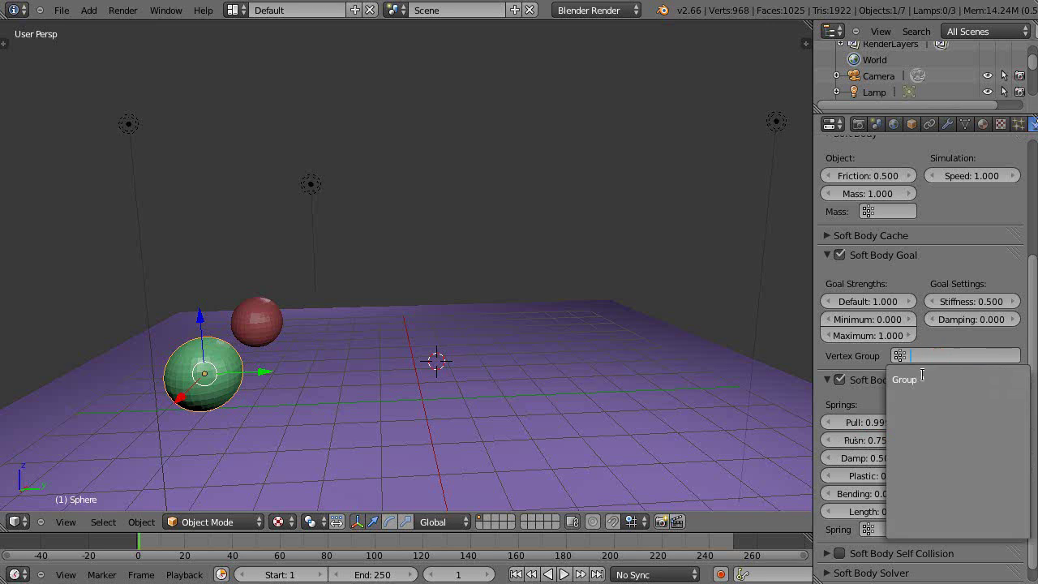
{"action": "left_click", "coordinate": [919, 380]}
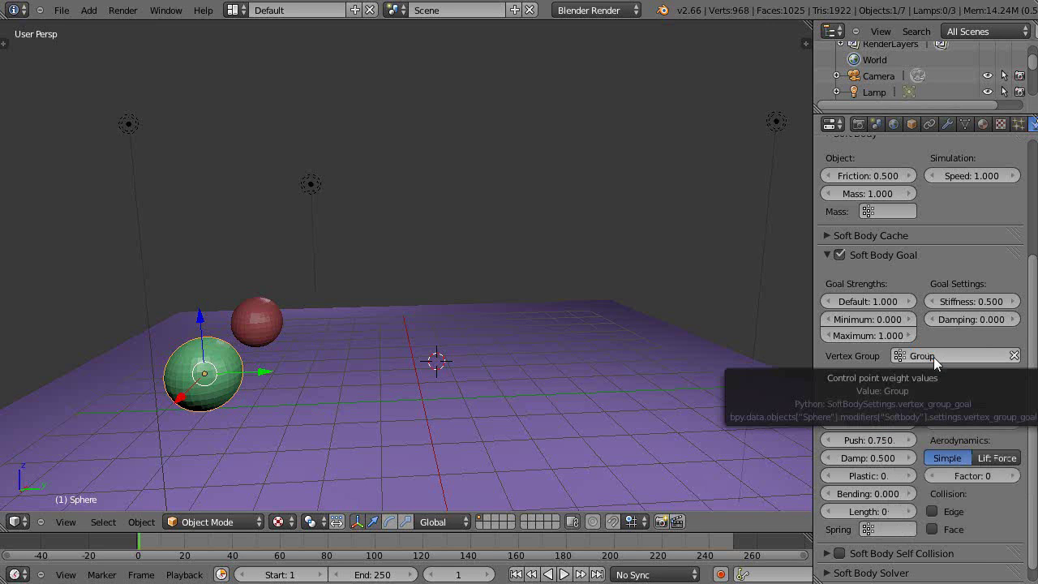
{"action": "scroll", "coordinate": [503, 389], "scroll_direction": "up", "scroll_amount": 2}
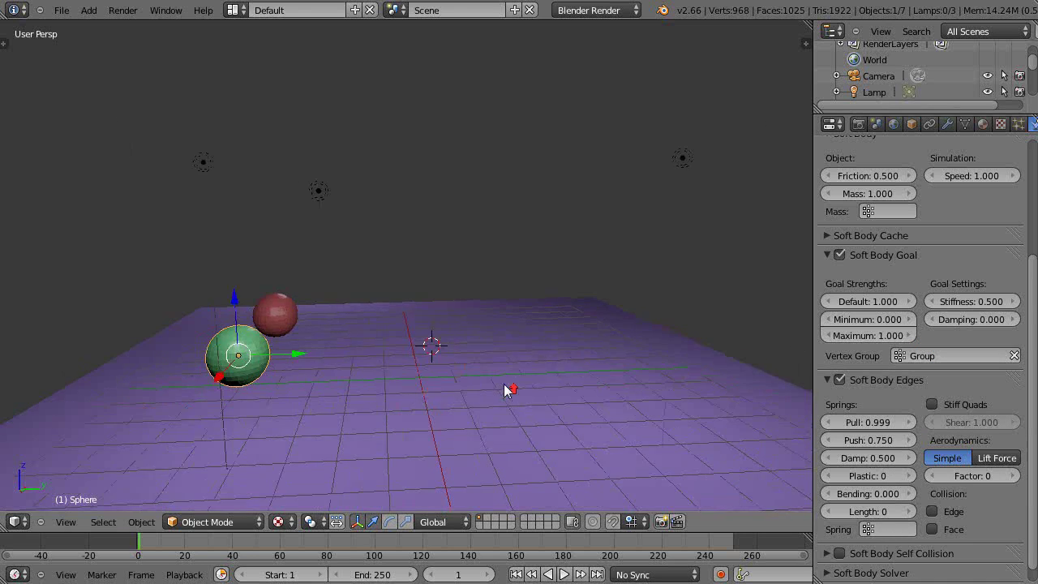
{"action": "scroll", "coordinate": [454, 381], "scroll_direction": "down", "scroll_amount": 2}
Step: Preview the spheres deforming, rewind to frame 1, and give the ground plane Collision physics
{"action": "key", "text": "alt+a"}
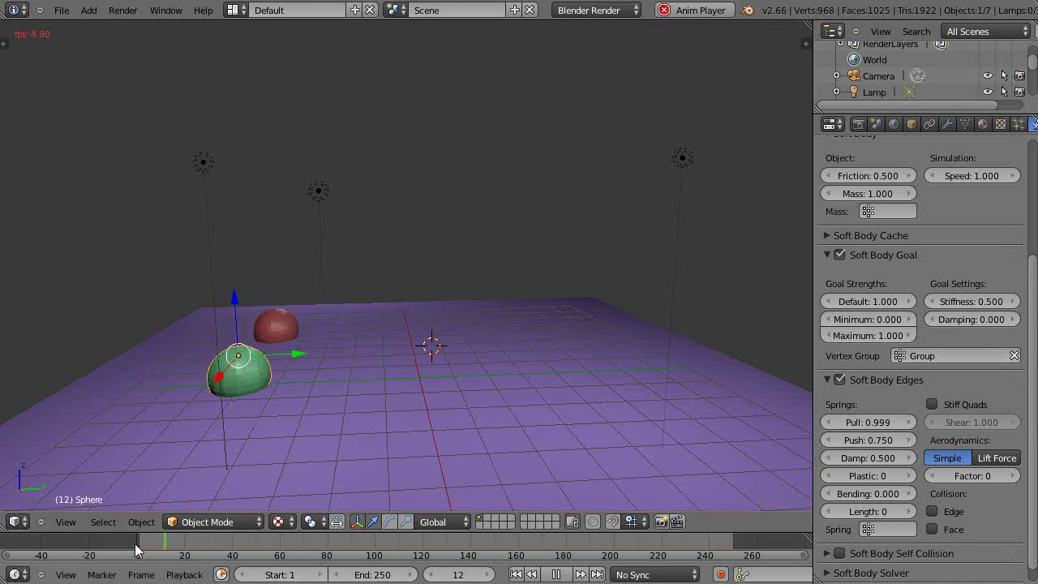
{"action": "key", "text": "Escape"}
{"action": "right_click", "coordinate": [438, 431]}
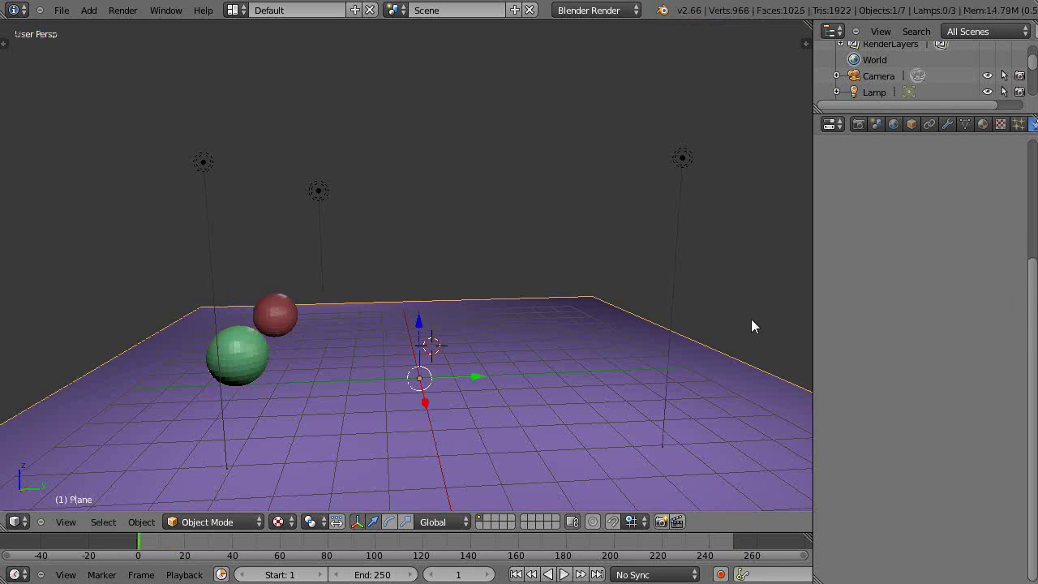
{"action": "left_click", "coordinate": [1033, 126]}
{"action": "left_click", "coordinate": [844, 218]}
Step: Enable Collision physics on the red sphere and the green sphere
{"action": "right_click", "coordinate": [279, 322]}
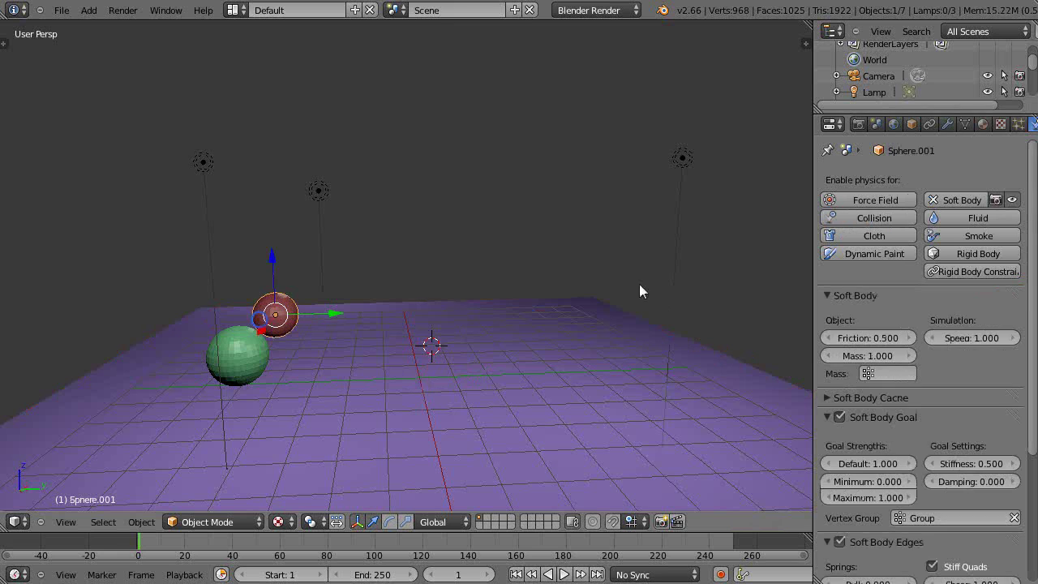
{"action": "left_click", "coordinate": [860, 219]}
{"action": "right_click", "coordinate": [257, 351]}
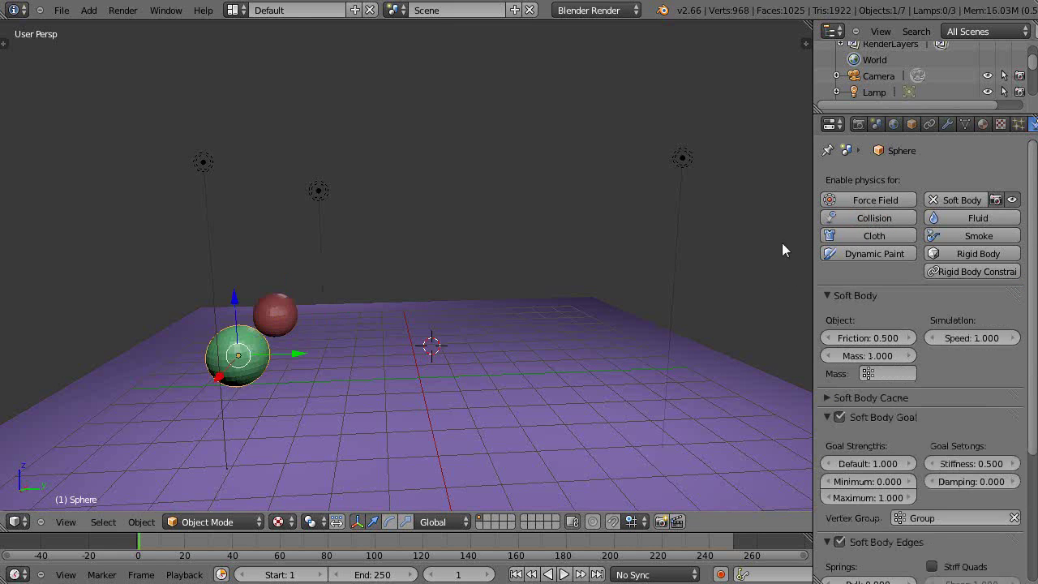
{"action": "left_click", "coordinate": [860, 218]}
{"action": "scroll", "coordinate": [609, 360], "scroll_direction": "up", "scroll_amount": 2}
{"action": "scroll", "coordinate": [609, 356], "scroll_direction": "down", "scroll_amount": 3}
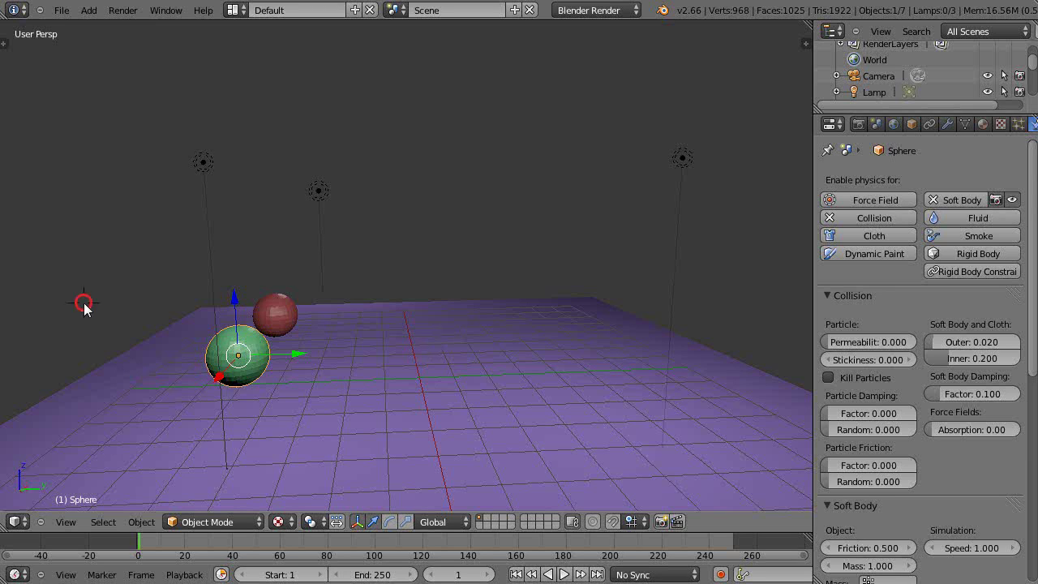
Step: Add a Wind force field and rotate it on the X axis toward the spheres
{"action": "key", "text": "shift+a"}
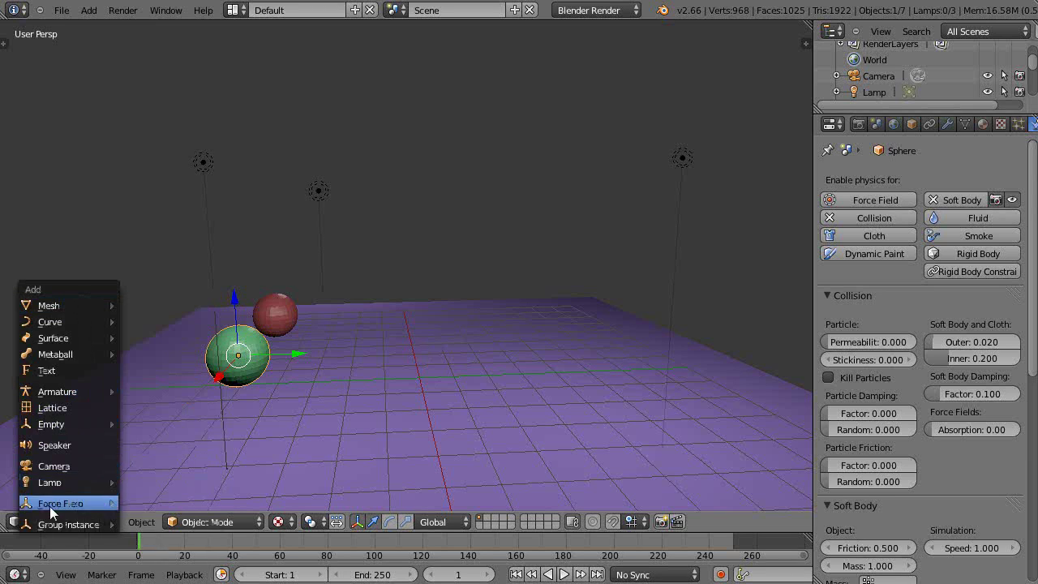
{"action": "mouse_move", "coordinate": [56, 504]}
{"action": "left_click", "coordinate": [163, 307]}
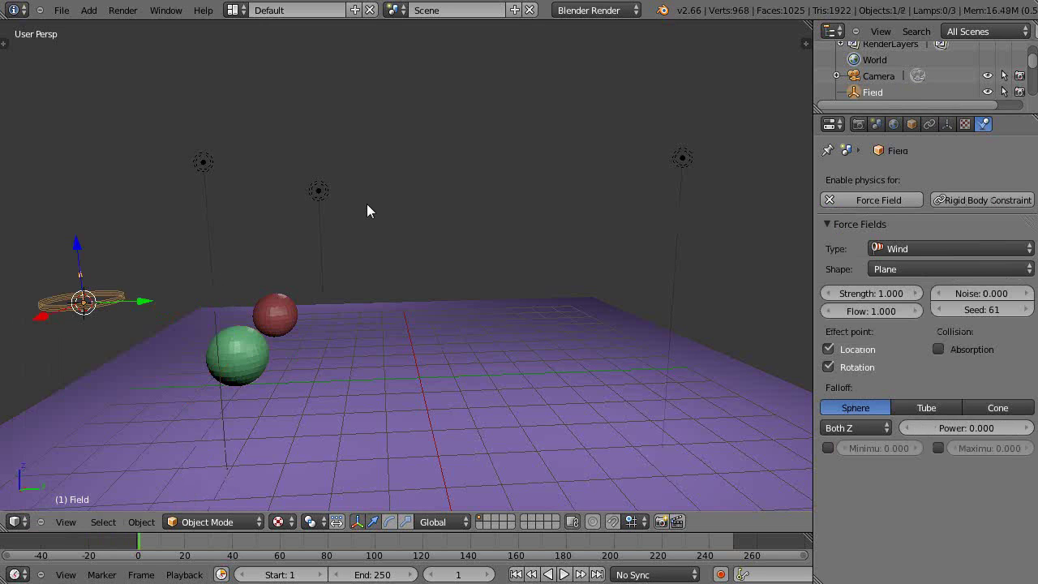
{"action": "key", "text": "r"}
{"action": "key", "text": "x"}
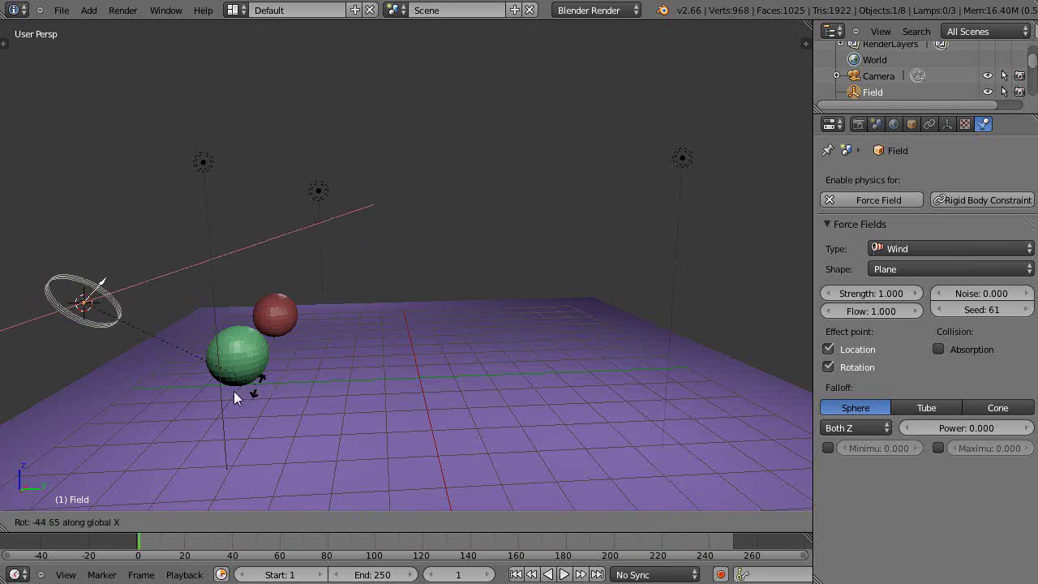
Step: Confirm the wind field's rotation, move the red sphere to layer 2, and show both layers
{"action": "left_click", "coordinate": [104, 382]}
{"action": "right_click", "coordinate": [284, 319]}
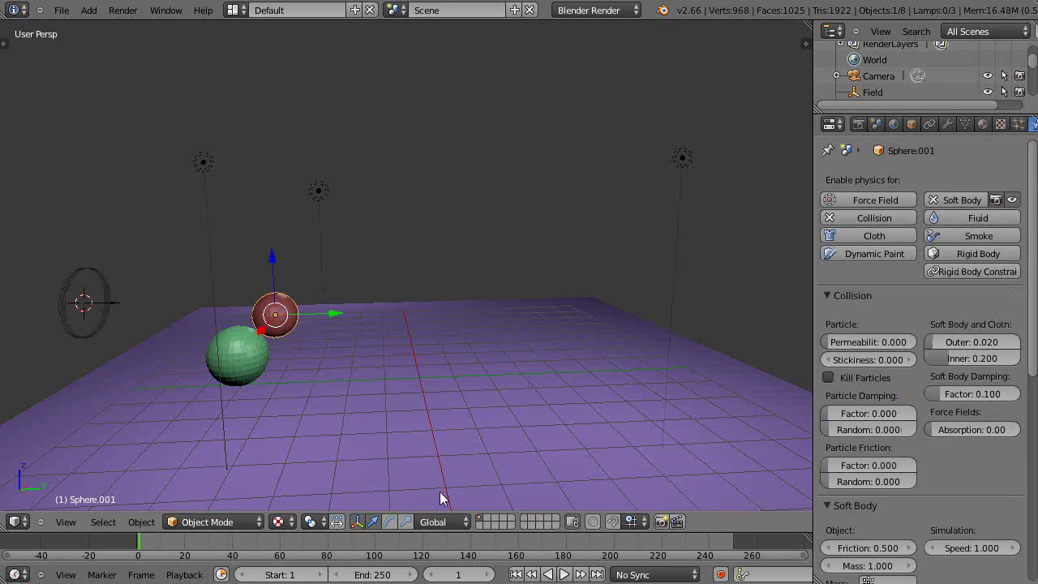
{"action": "key", "text": "m"}
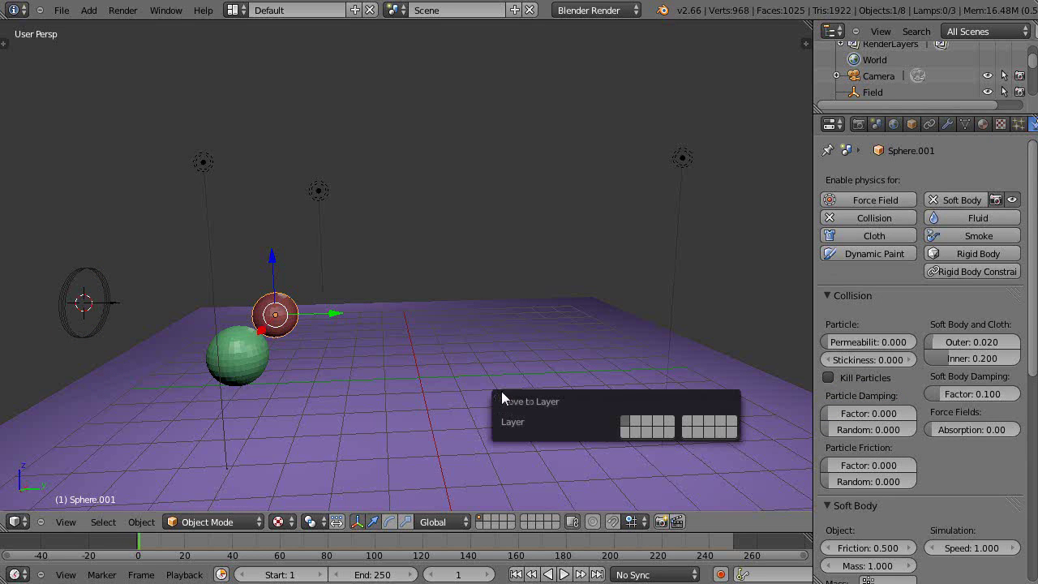
{"action": "key", "text": "2"}
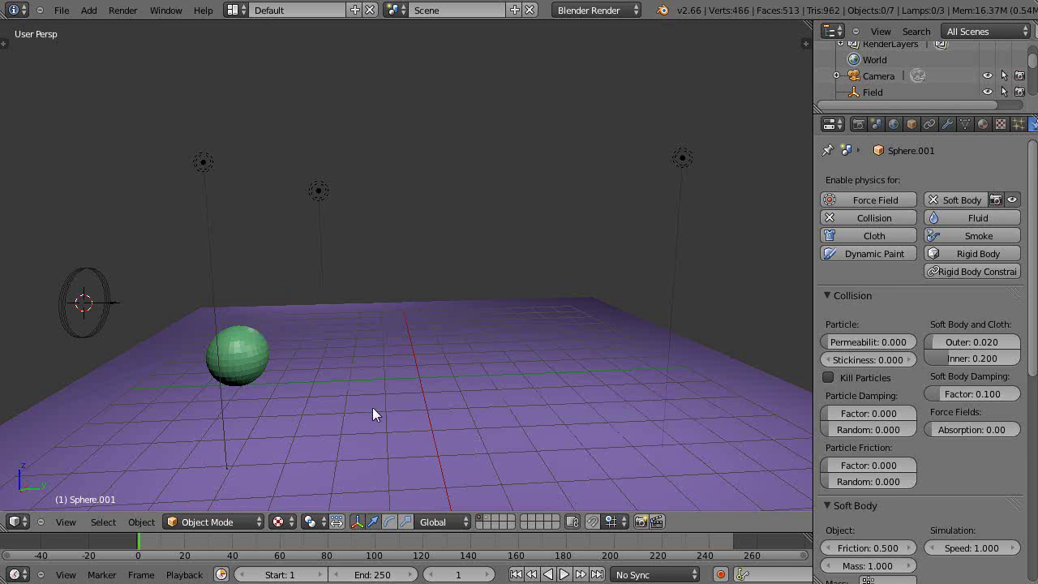
{"action": "left_click", "coordinate": [484, 518], "text": "shift"}
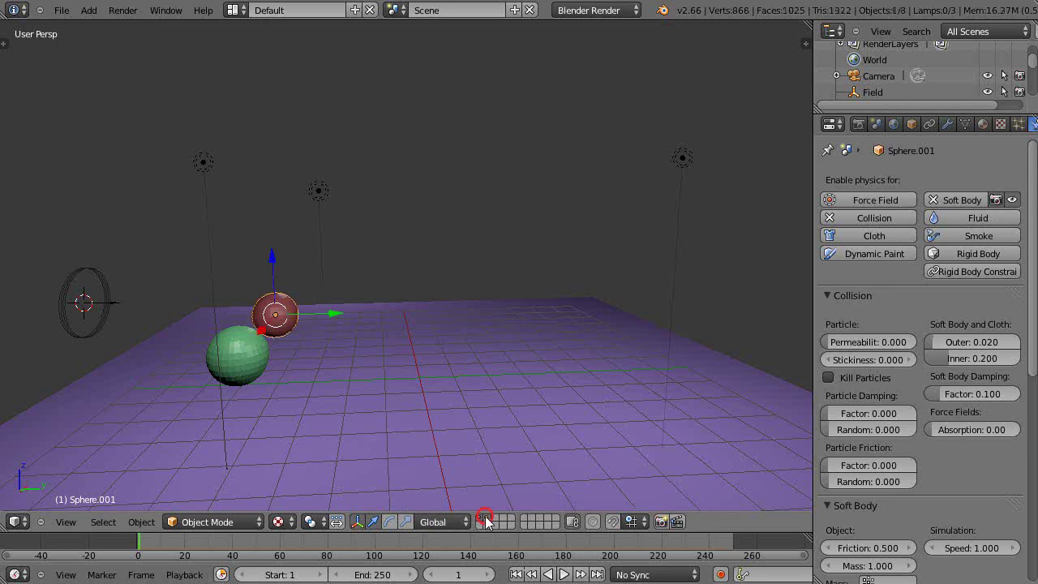
Step: Test-play the simulation from the first frame, then stop and rewind to frame 1
{"action": "key", "text": "alt+a"}
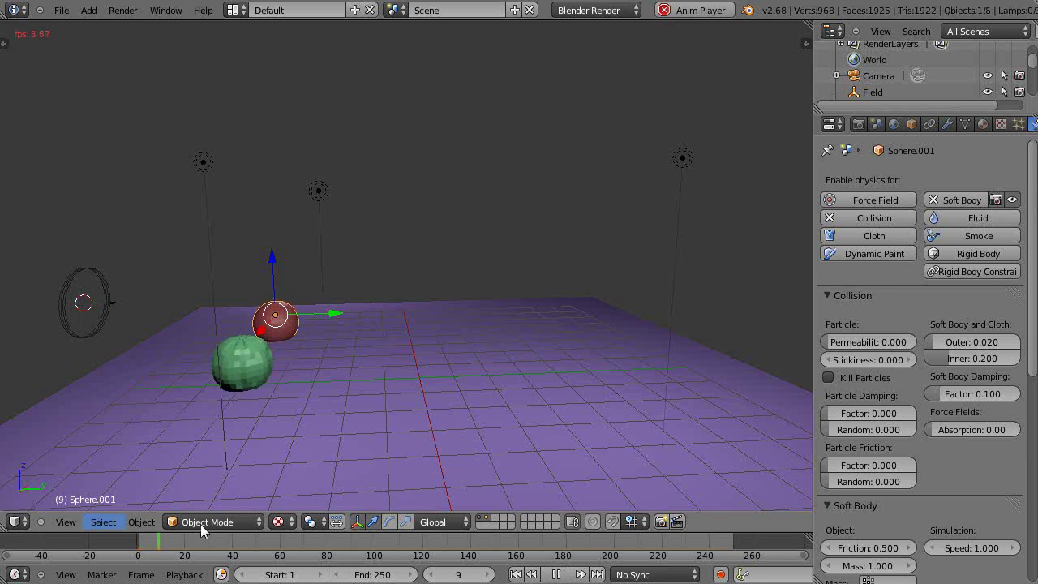
{"action": "scroll", "coordinate": [244, 457], "scroll_direction": "up", "scroll_amount": 2}
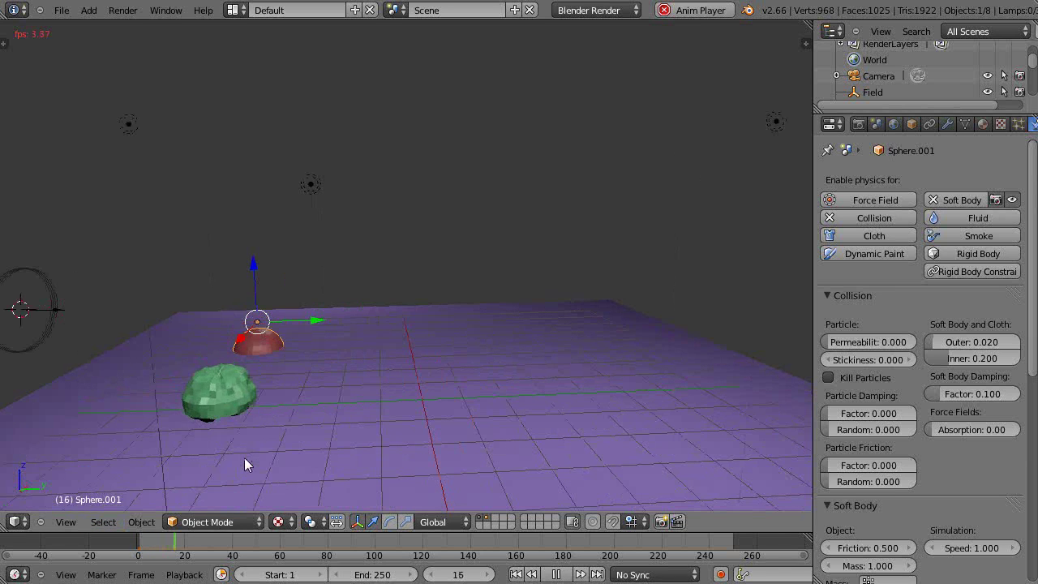
{"action": "left_click", "coordinate": [140, 558]}
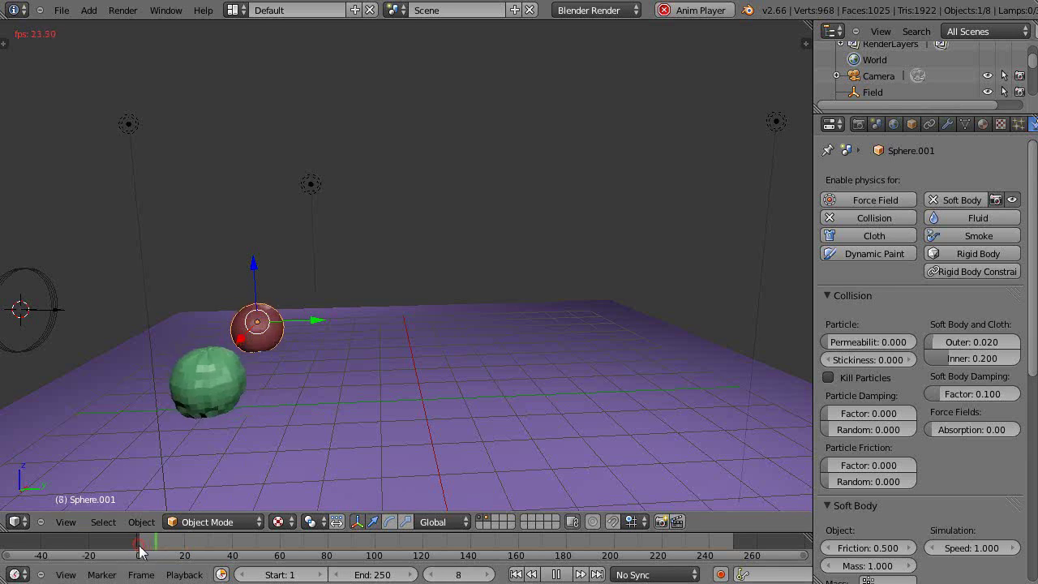
{"action": "key", "text": "Escape"}
Step: Select the plane and spheres in turn, replay the fall, and rewind with the green sphere selected
{"action": "right_click", "coordinate": [440, 440]}
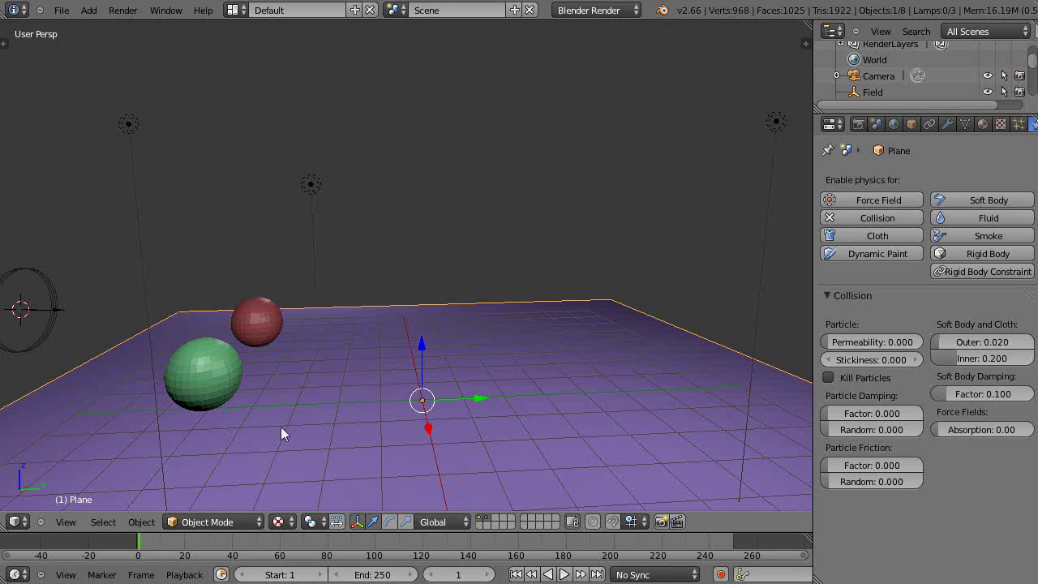
{"action": "right_click", "coordinate": [219, 382]}
{"action": "right_click", "coordinate": [257, 324]}
{"action": "right_click", "coordinate": [219, 401]}
{"action": "right_click", "coordinate": [423, 478]}
{"action": "right_click", "coordinate": [185, 373]}
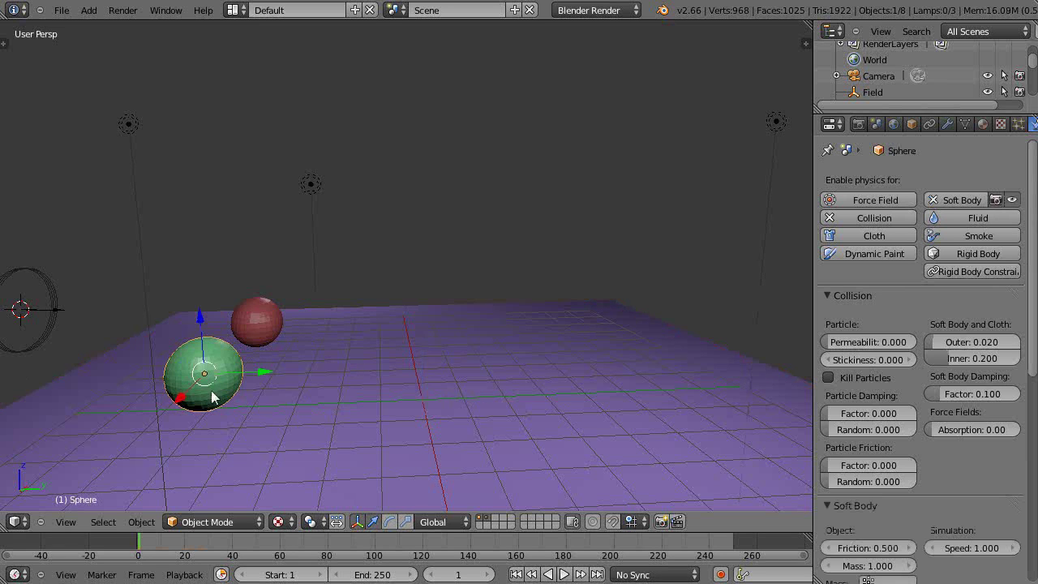
{"action": "right_click", "coordinate": [311, 446]}
{"action": "key", "text": "alt+a"}
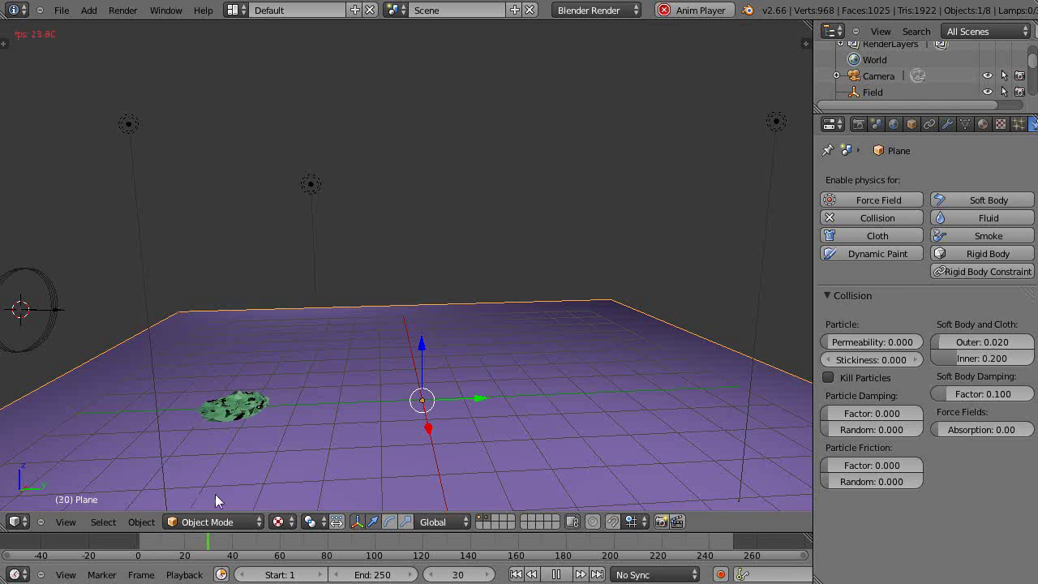
{"action": "right_click", "coordinate": [243, 414]}
{"action": "key", "text": "Escape"}
{"action": "right_click", "coordinate": [223, 391]}
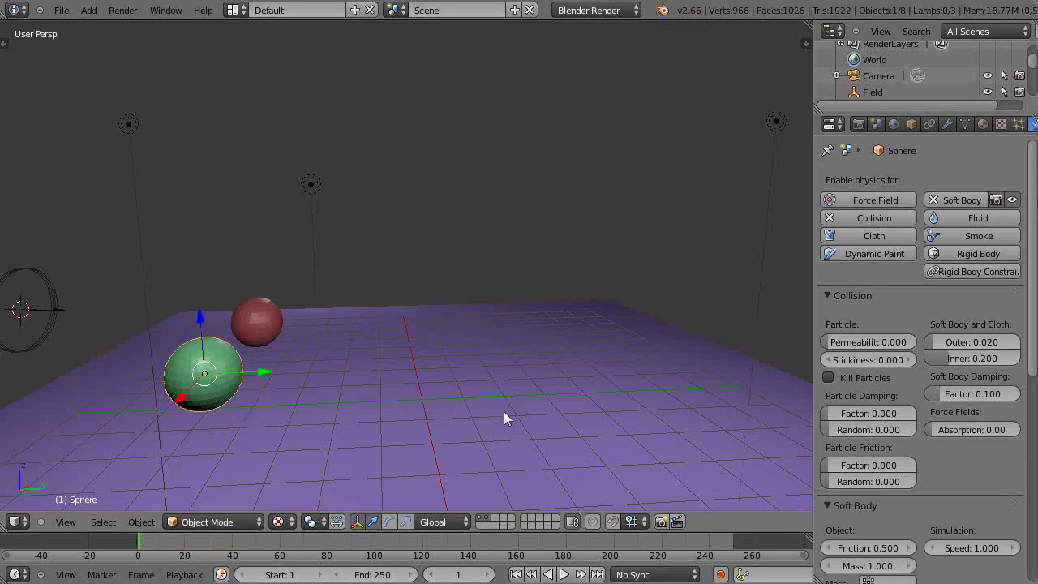
Step: Tick Stiff Quads on the green sphere's edges, replay, inspect the red sphere's mesh, and rewind
{"action": "left_click_drag", "start_coordinate": [1031, 320], "coordinate": [1027, 538]}
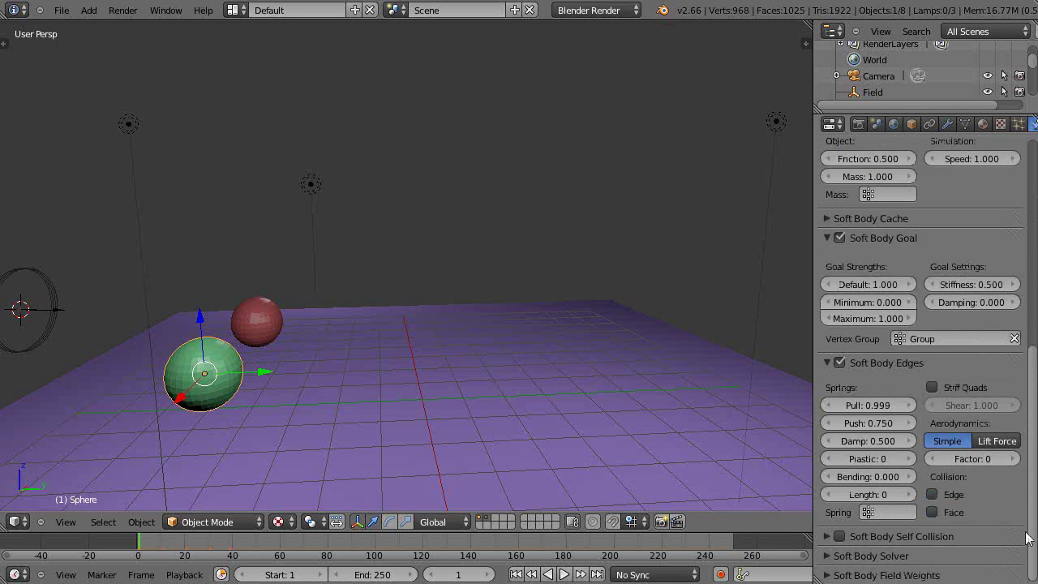
{"action": "left_click", "coordinate": [931, 387]}
{"action": "right_click", "coordinate": [279, 318]}
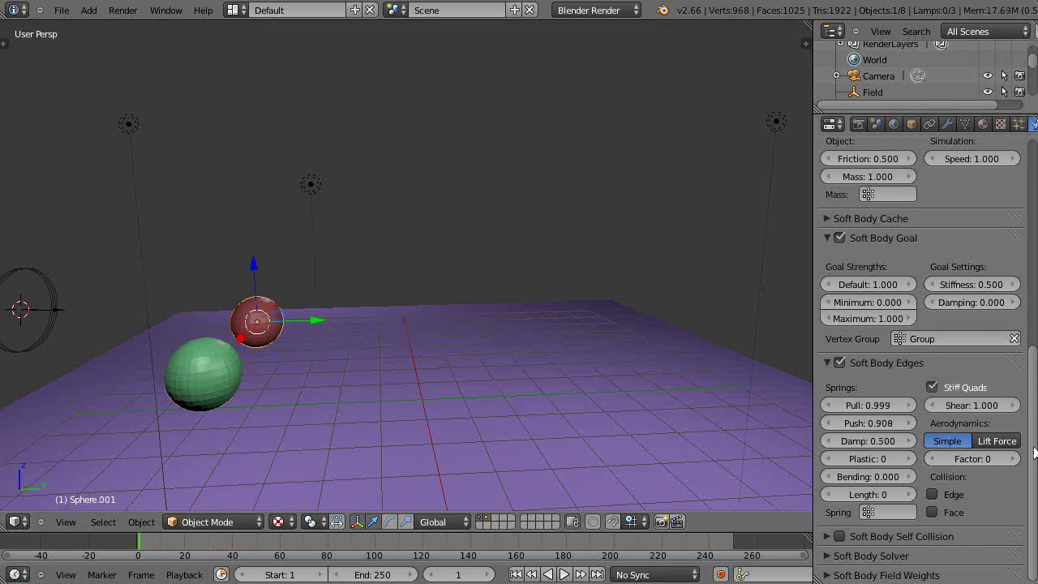
{"action": "key", "text": "alt+a"}
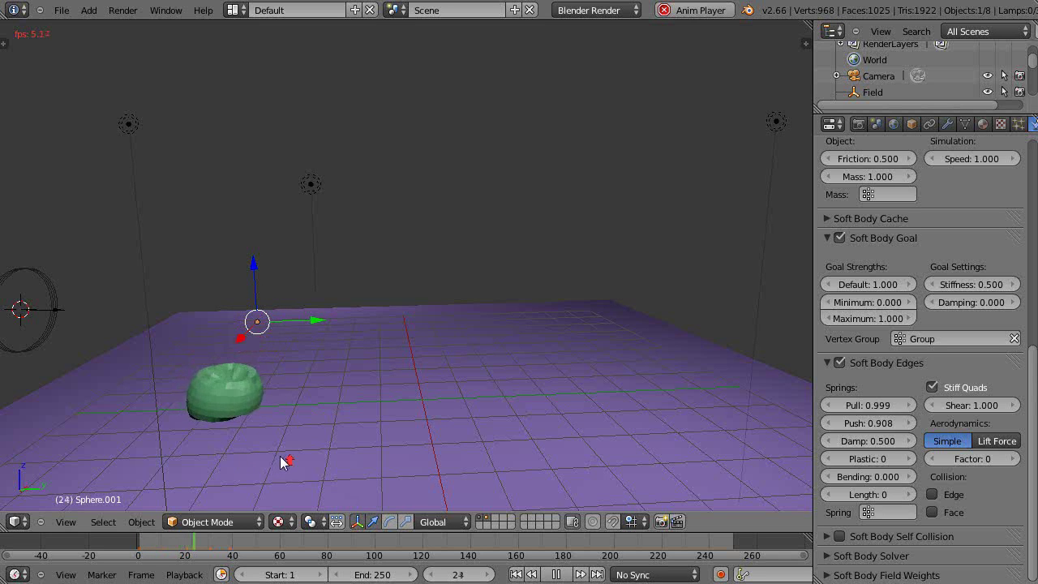
{"action": "scroll", "coordinate": [280, 456], "scroll_direction": "up", "scroll_amount": 2}
{"action": "scroll", "coordinate": [263, 456], "scroll_direction": "down", "scroll_amount": 2}
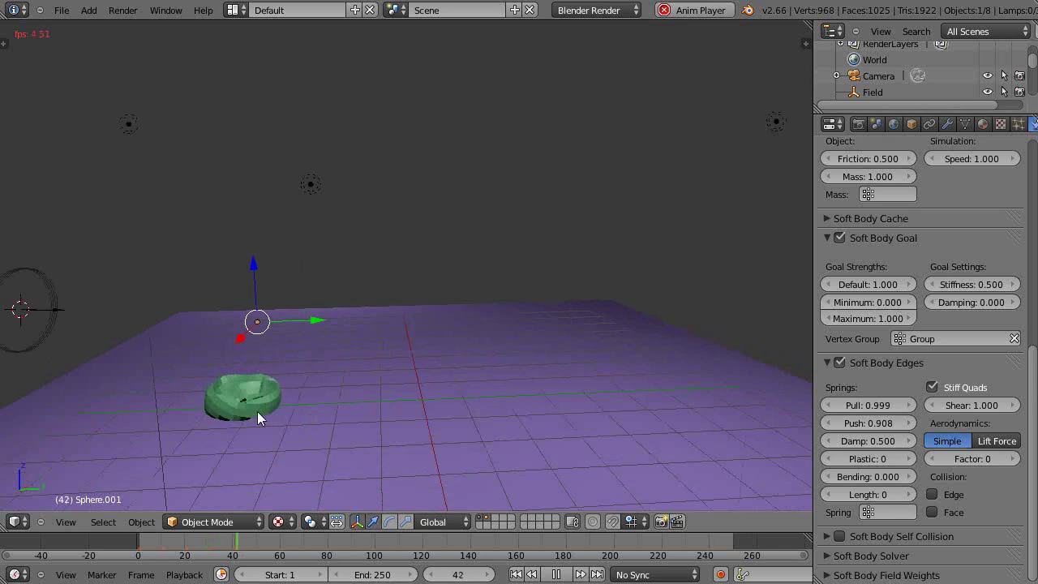
{"action": "key", "text": "Tab"}
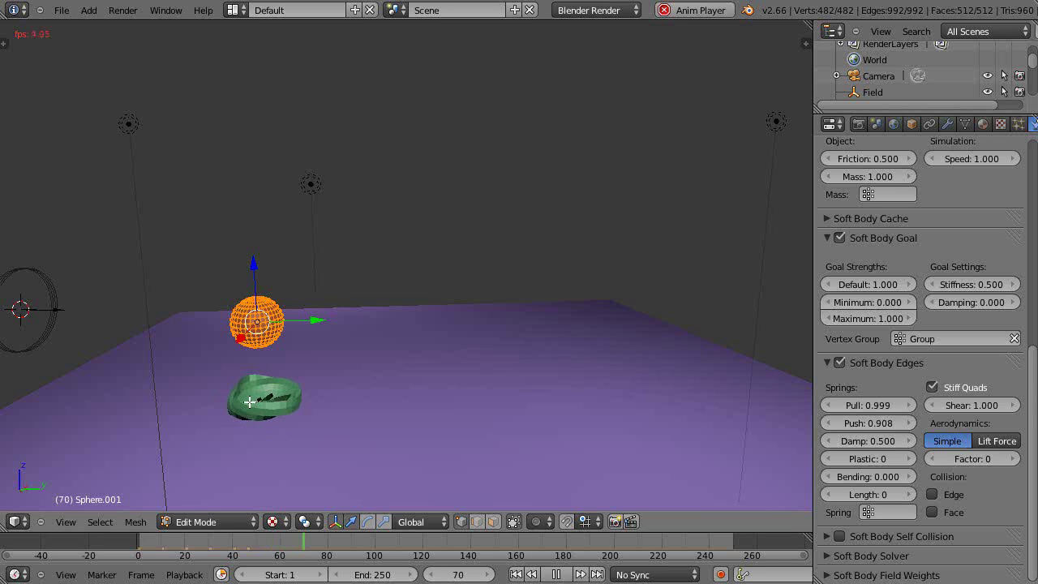
{"action": "key", "text": "Tab"}
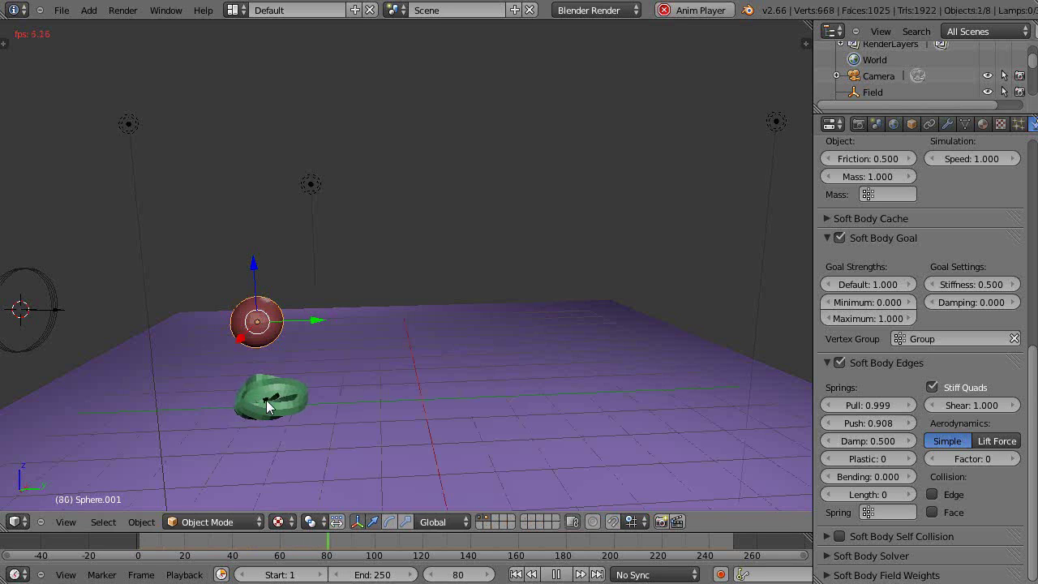
{"action": "key", "text": "Escape"}
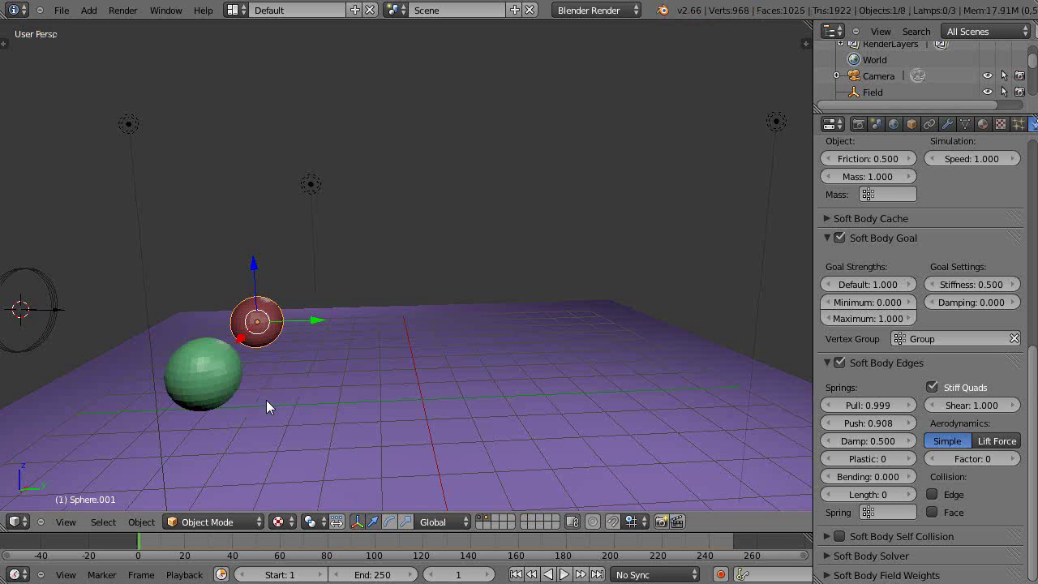
Step: Inspect the red sphere's mesh in wireframe, then return to solid shading and Object Mode
{"action": "scroll", "coordinate": [268, 403], "scroll_direction": "up", "scroll_amount": 3}
{"action": "key", "text": "z"}
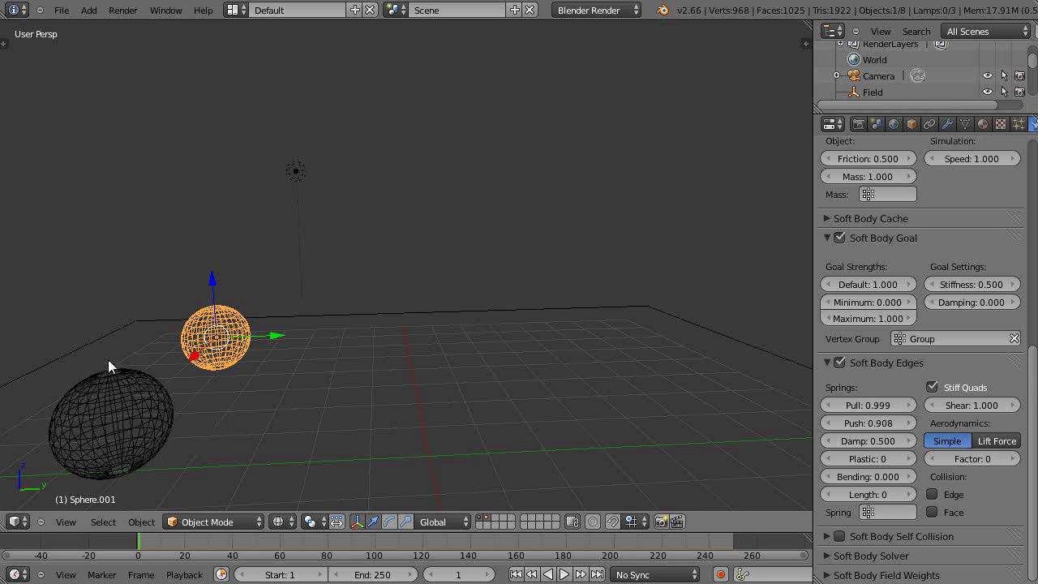
{"action": "key", "text": "Tab"}
{"action": "scroll", "coordinate": [181, 409], "scroll_direction": "down", "scroll_amount": 3}
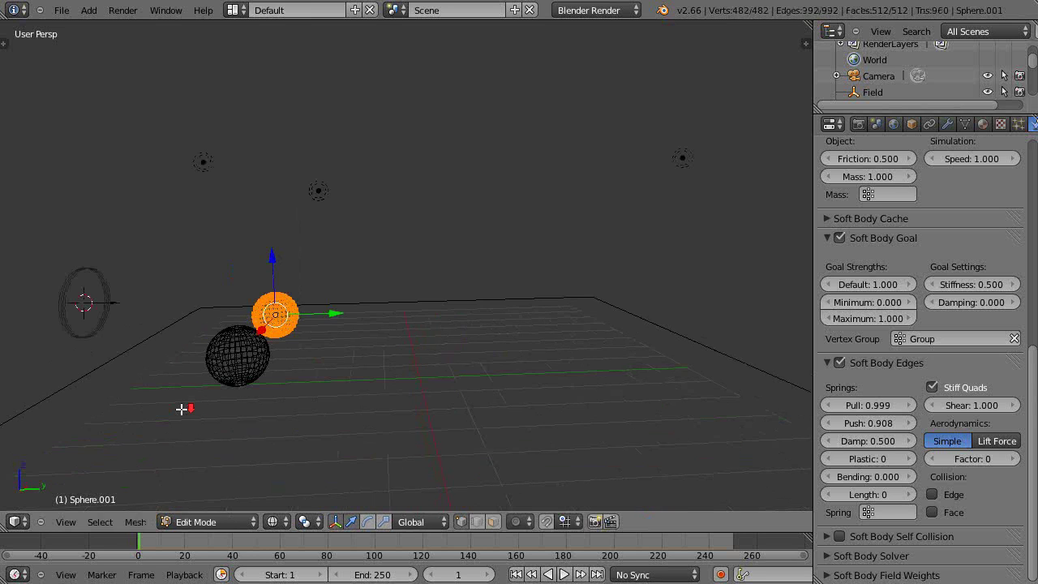
{"action": "key", "text": "z"}
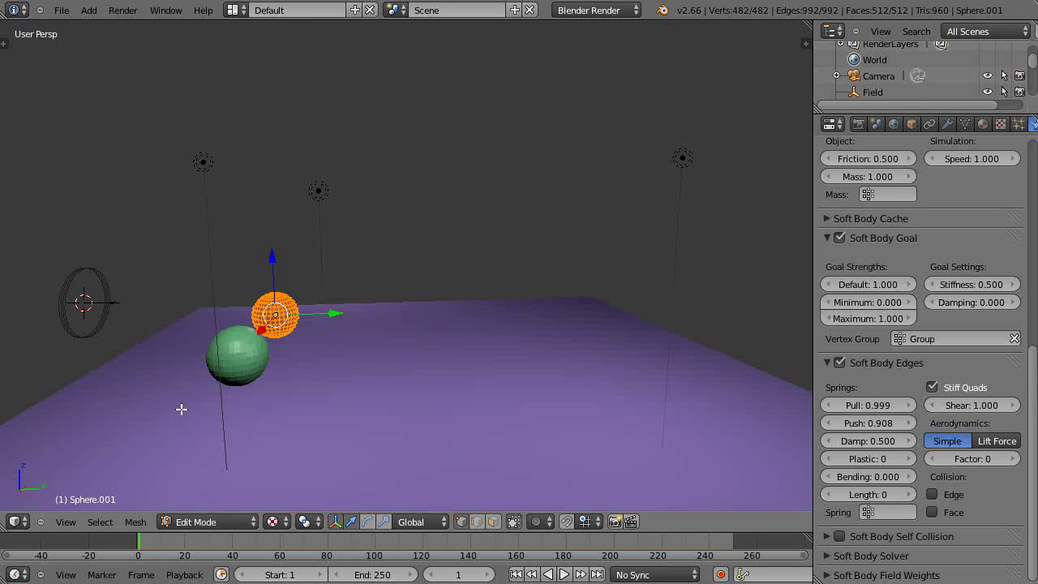
{"action": "key", "text": "Tab"}
Step: Set the green sphere's soft-body Bending to 0.280, replay the simulation, and rewind to frame 1
{"action": "right_click", "coordinate": [245, 364]}
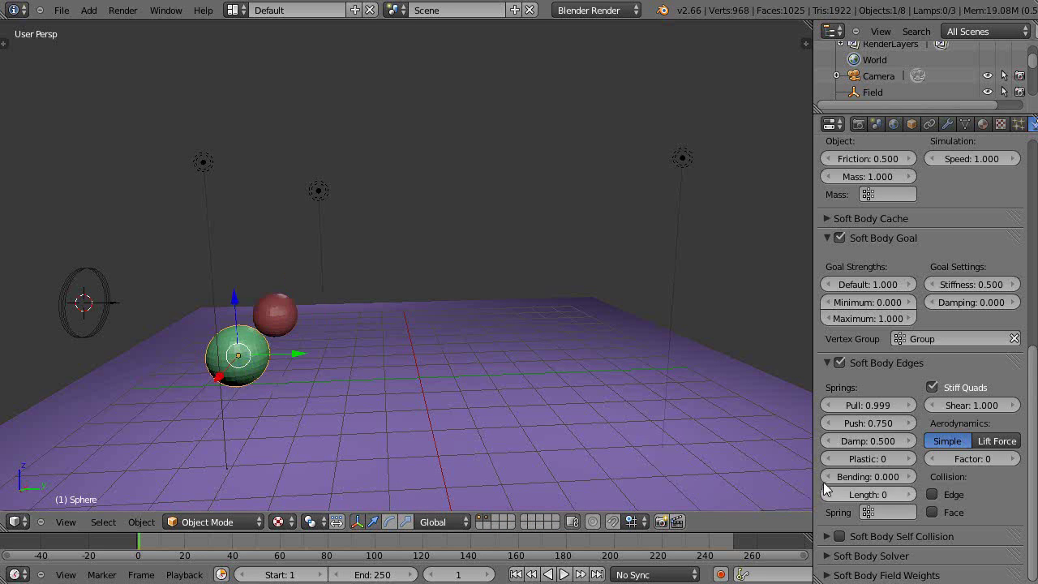
{"action": "left_click", "coordinate": [867, 477]}
{"action": "type", "text": "0.28"}
{"action": "key", "text": "Return"}
{"action": "key", "text": "alt+a"}
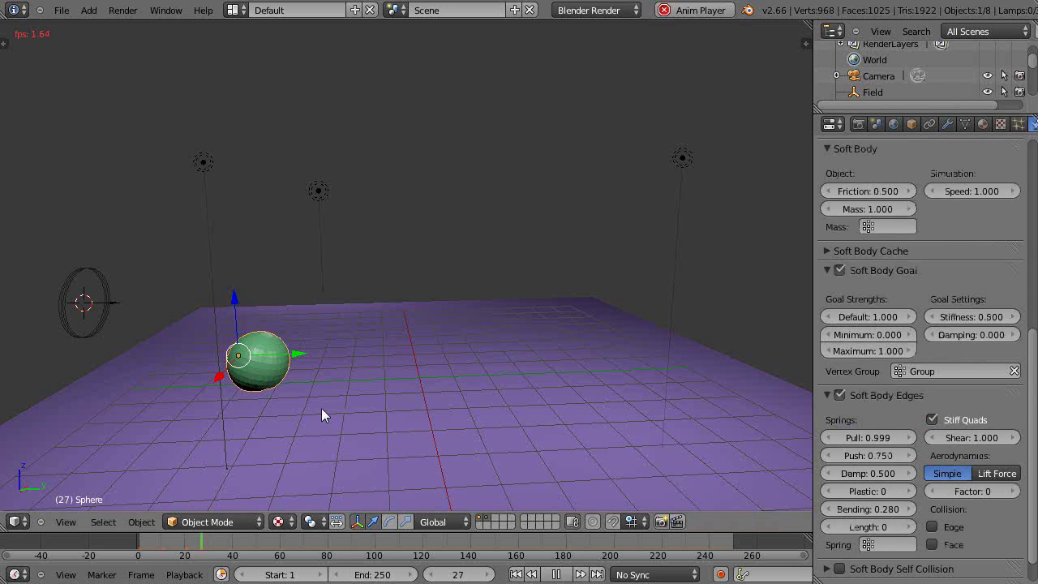
{"action": "key", "text": "Escape"}
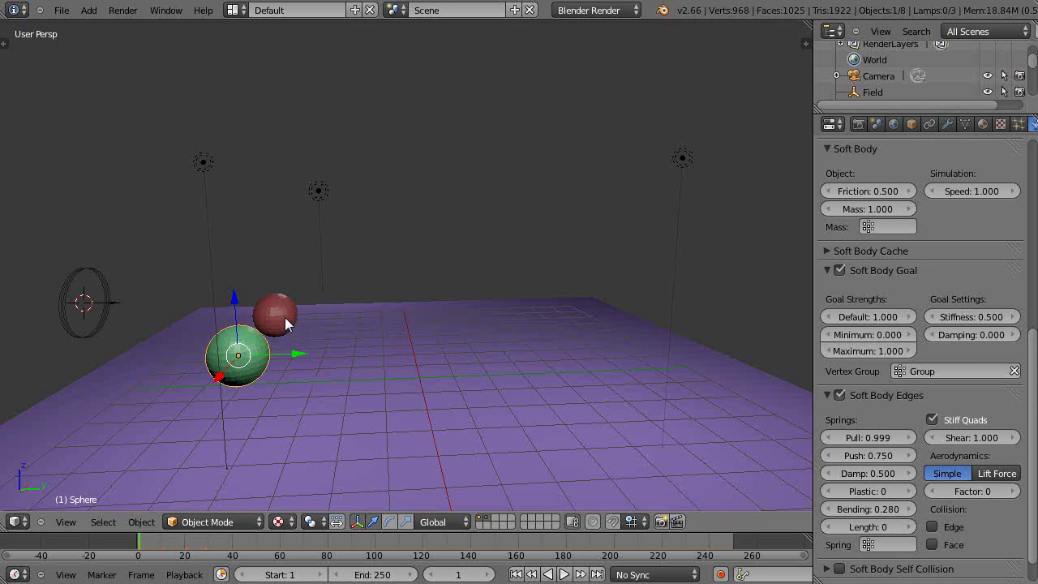
{"action": "right_click", "coordinate": [438, 420]}
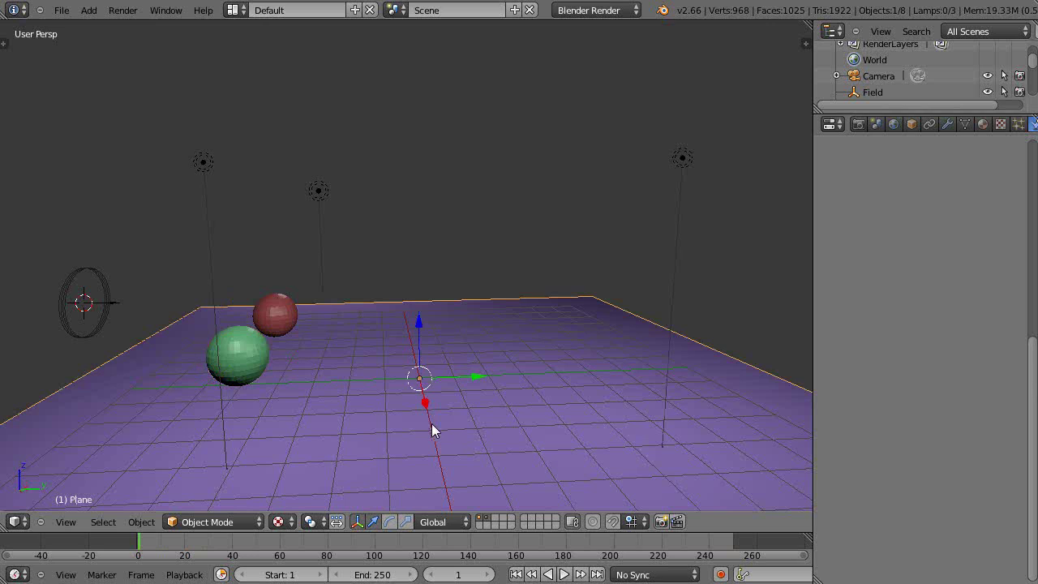
Step: Duplicate the wind field along X and make the copy single-user with Object & Data & Materials+Tex
{"action": "right_click", "coordinate": [101, 279]}
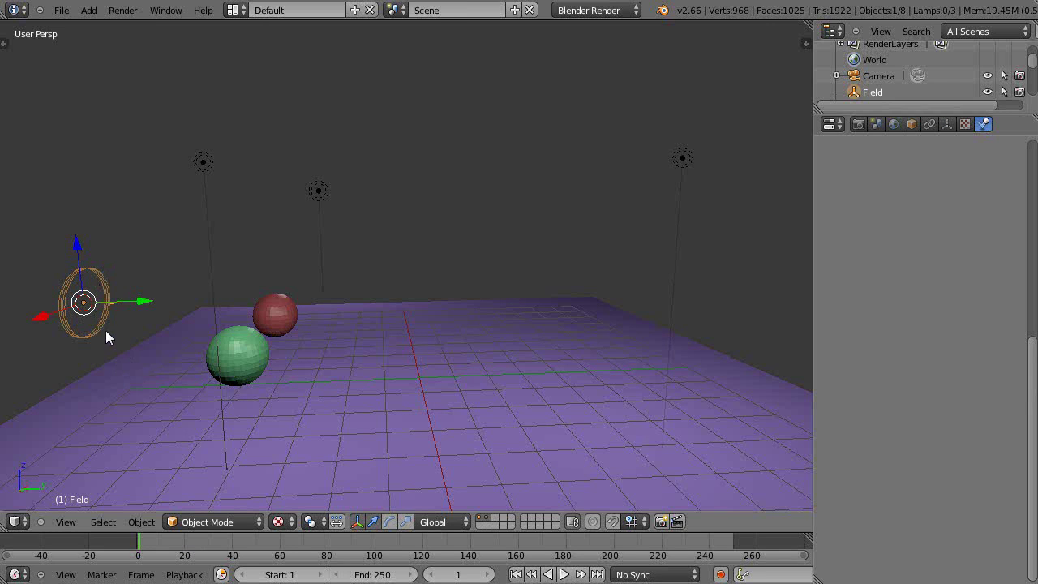
{"action": "key", "text": "shift+d"}
{"action": "key", "text": "x"}
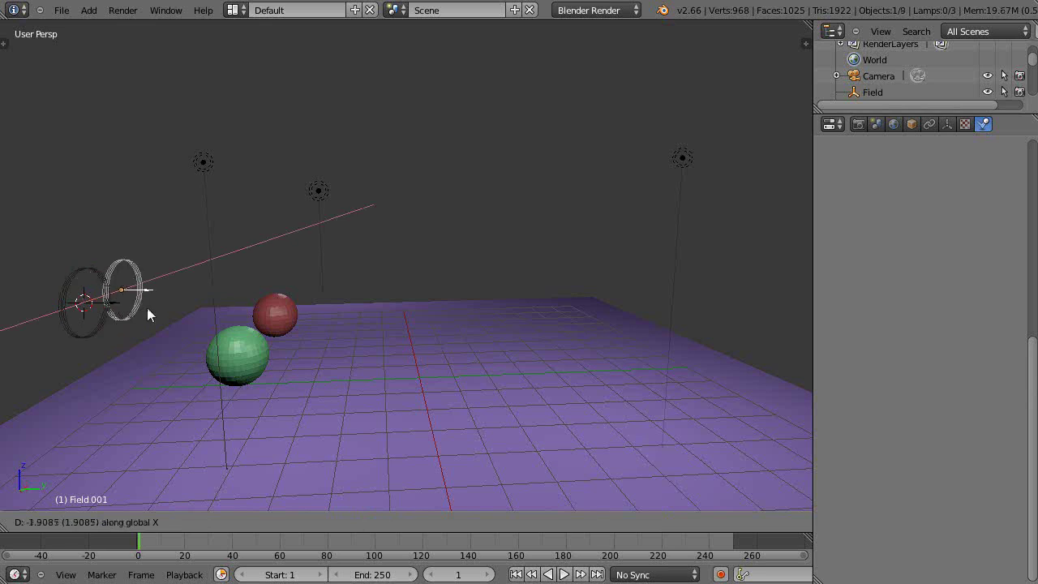
{"action": "left_click", "coordinate": [178, 300]}
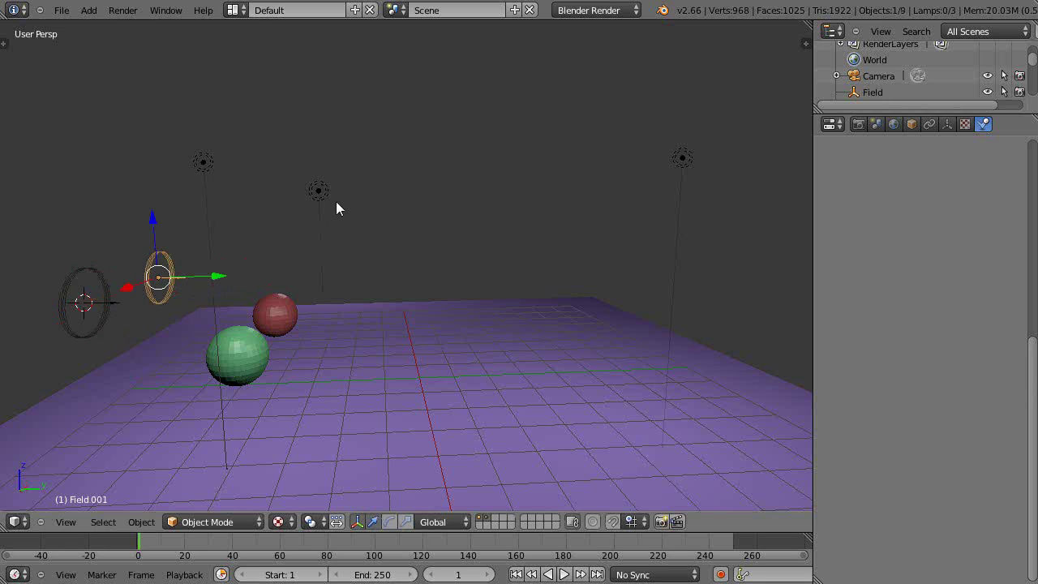
{"action": "key", "text": "u"}
{"action": "left_click", "coordinate": [311, 155]}
Step: Rotate the copied field and the original wind field about the Z axis
{"action": "key", "text": "r"}
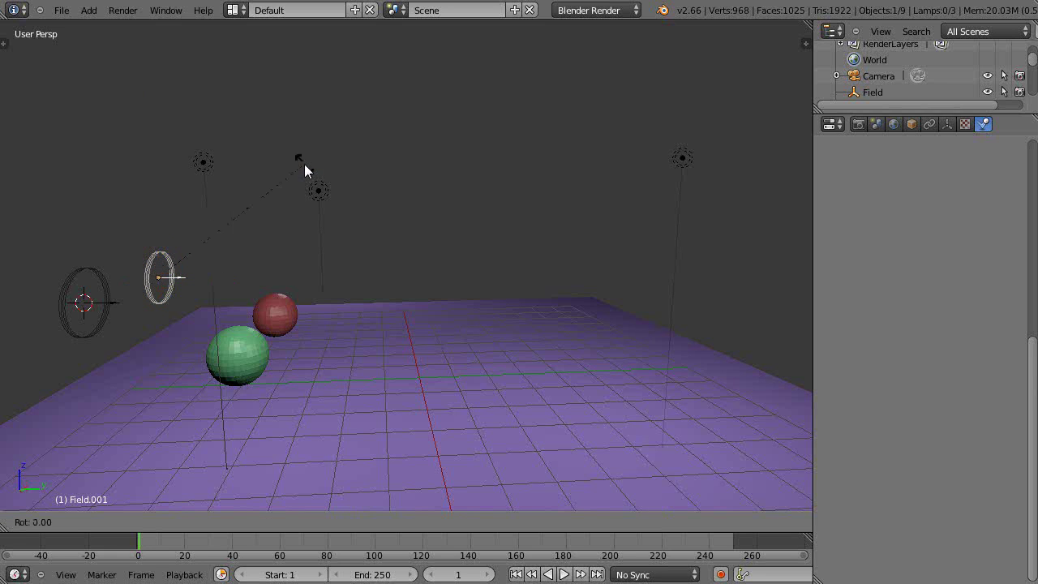
{"action": "key", "text": "z"}
{"action": "left_click", "coordinate": [300, 225]}
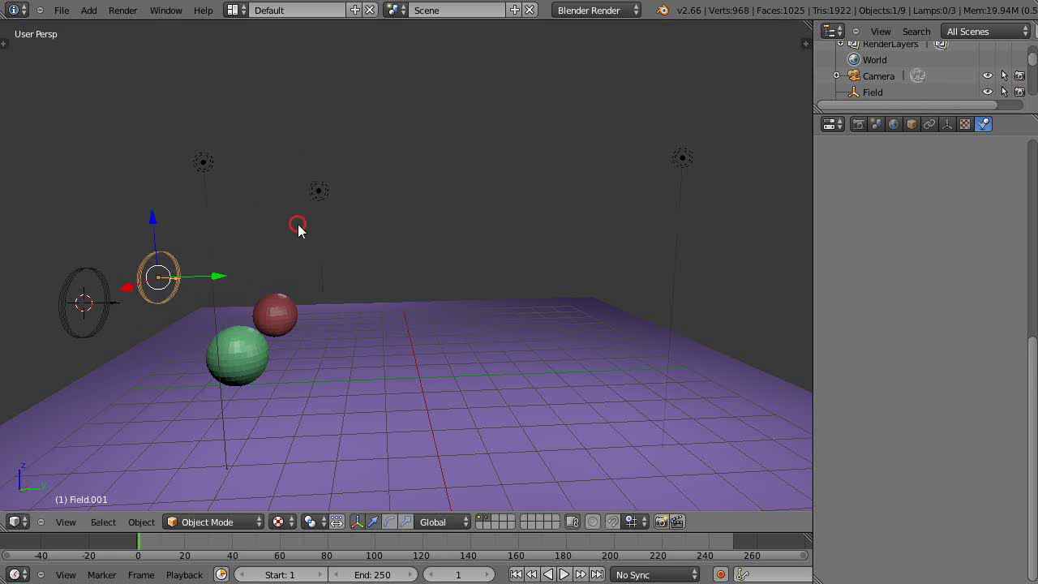
{"action": "right_click", "coordinate": [71, 331]}
{"action": "key", "text": "r"}
{"action": "key", "text": "z"}
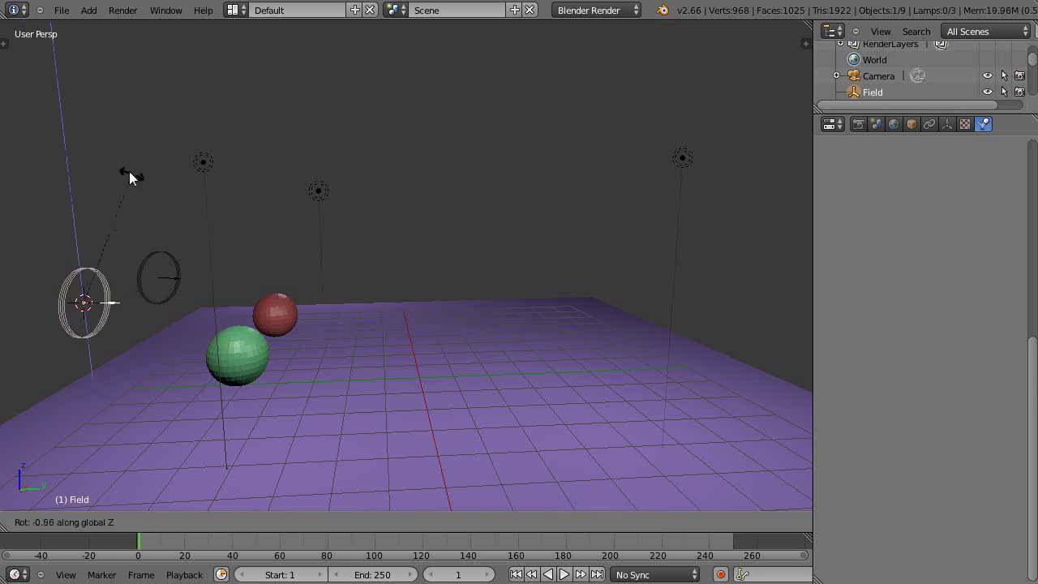
{"action": "left_click", "coordinate": [69, 175]}
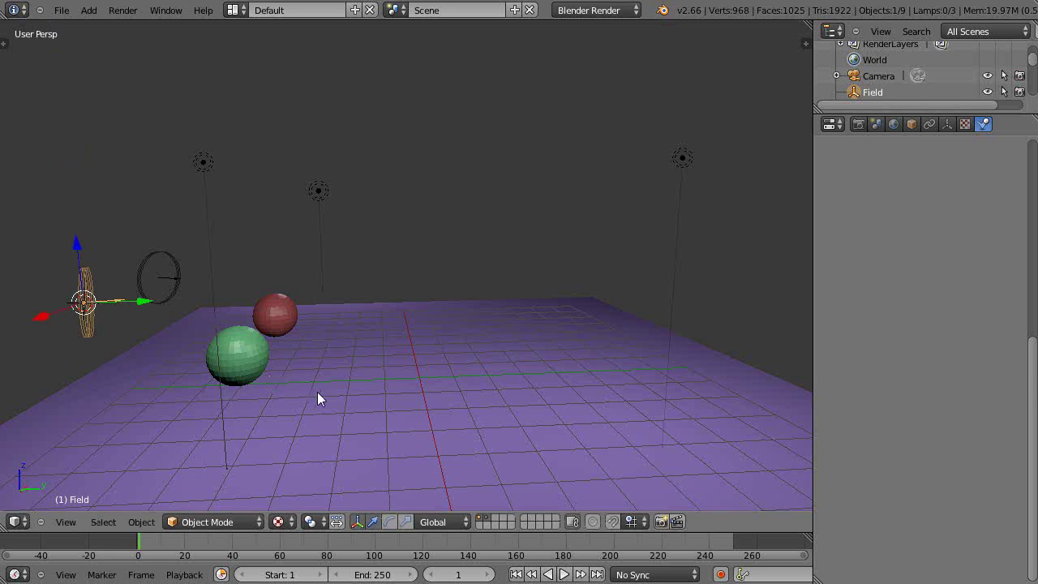
Step: Move Field.001 to another layer and preview the simulation
{"action": "scroll", "coordinate": [319, 395], "scroll_direction": "up", "scroll_amount": 2}
{"action": "right_click", "coordinate": [117, 262]}
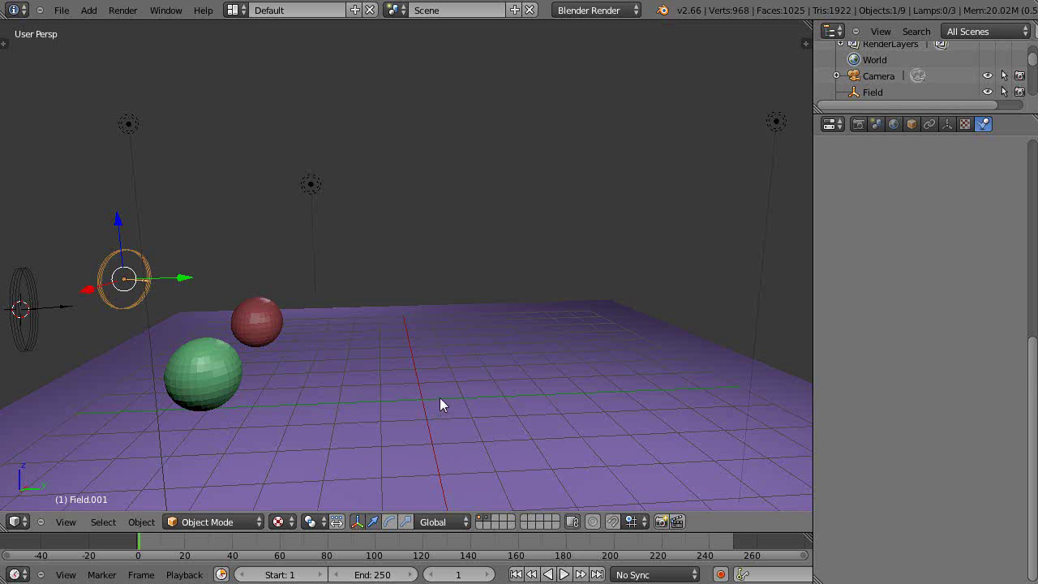
{"action": "key", "text": "m"}
{"action": "scroll", "coordinate": [469, 392], "scroll_direction": "down", "scroll_amount": 3}
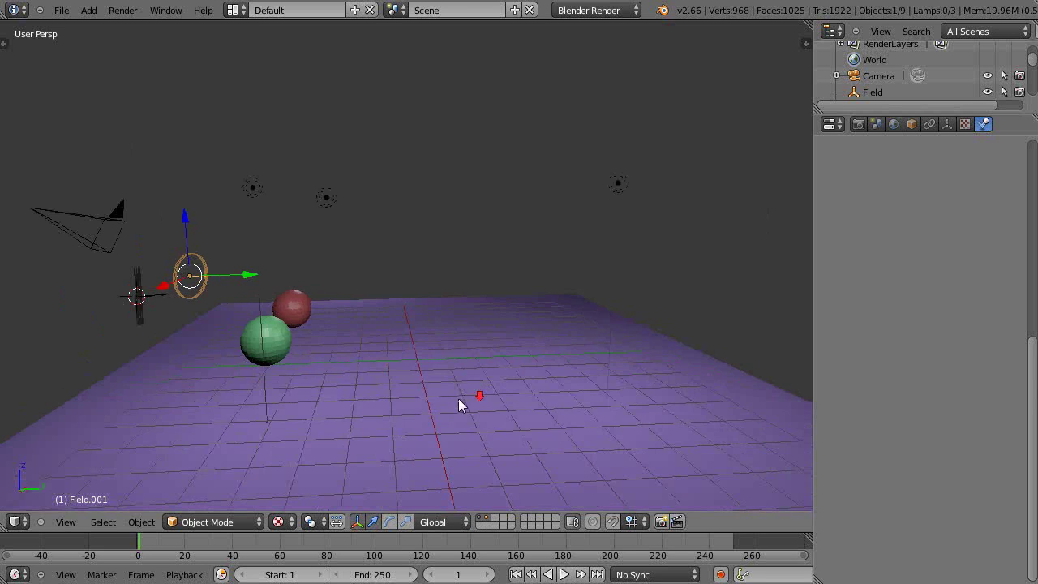
{"action": "scroll", "coordinate": [368, 379], "scroll_direction": "up", "scroll_amount": 2}
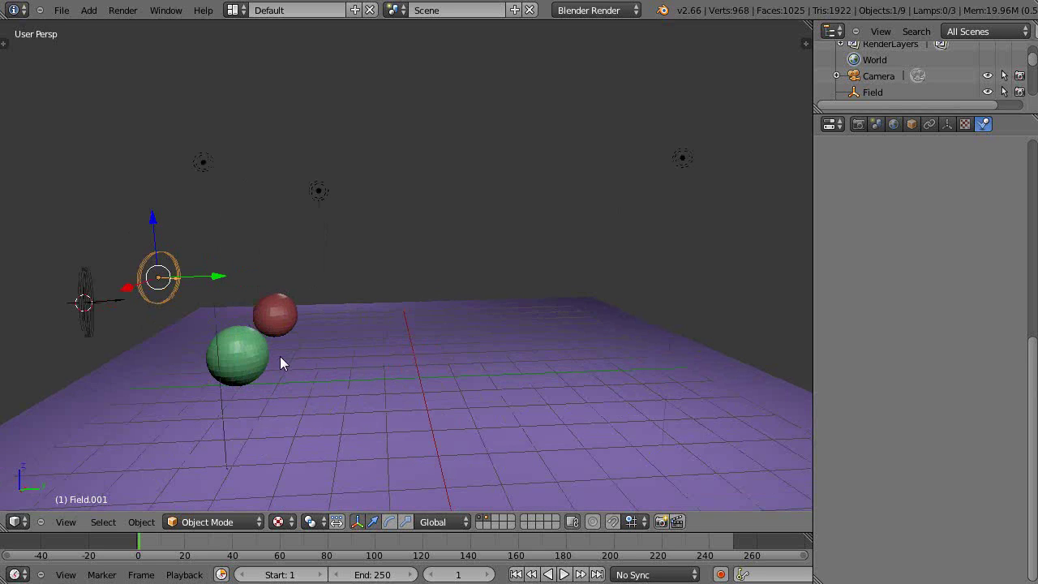
{"action": "key", "text": "alt+a"}
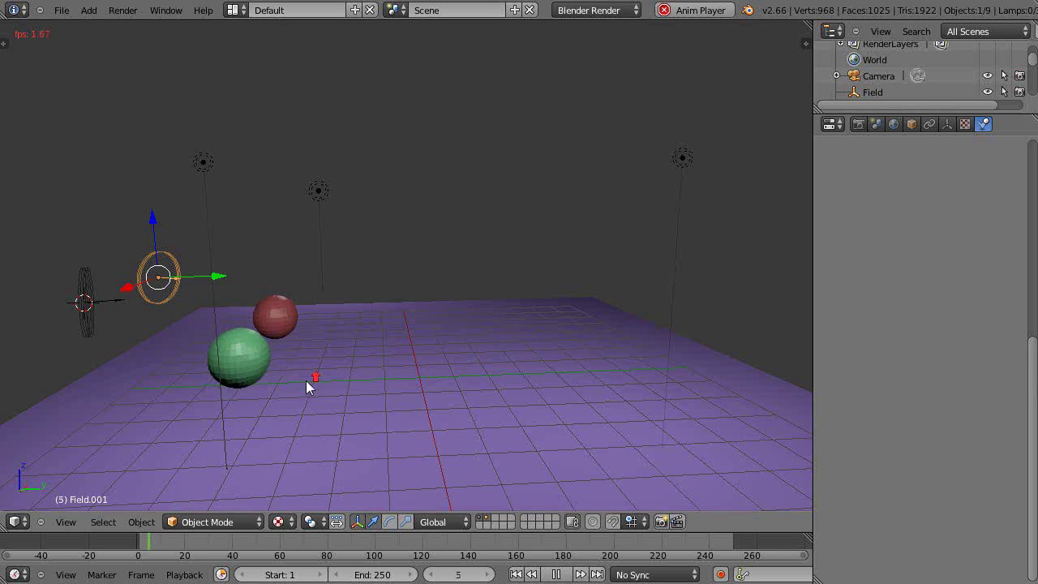
Step: Rewind to frame 1, duplicate the purple plane in place, and move Plane.001 to another layer
{"action": "key", "text": "Escape"}
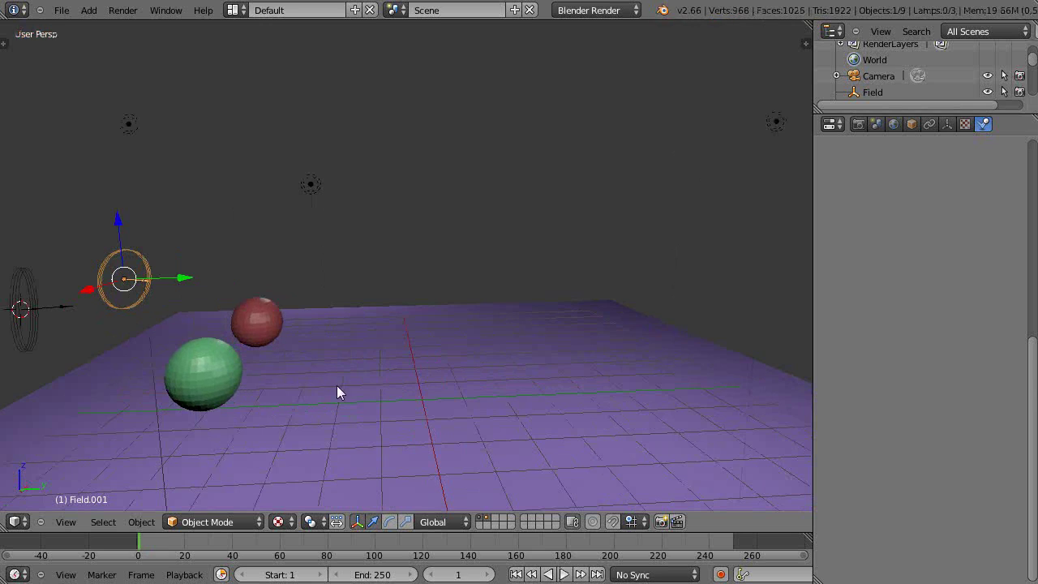
{"action": "right_click", "coordinate": [345, 389]}
{"action": "middle_click_drag", "start_coordinate": [586, 381], "coordinate": [575, 389]}
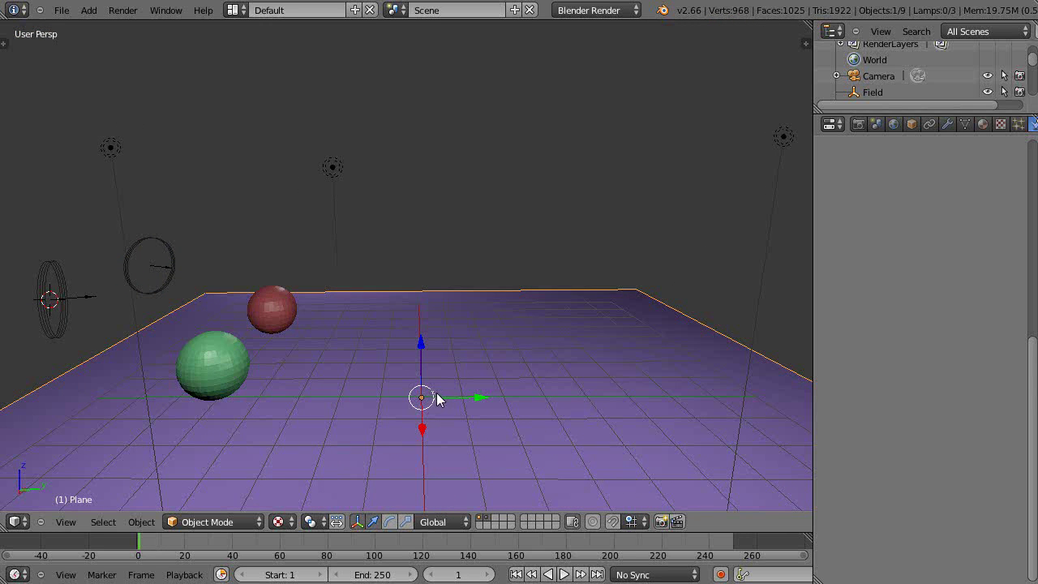
{"action": "key", "text": "shift+d"}
{"action": "key", "text": "Escape"}
{"action": "key", "text": "m"}
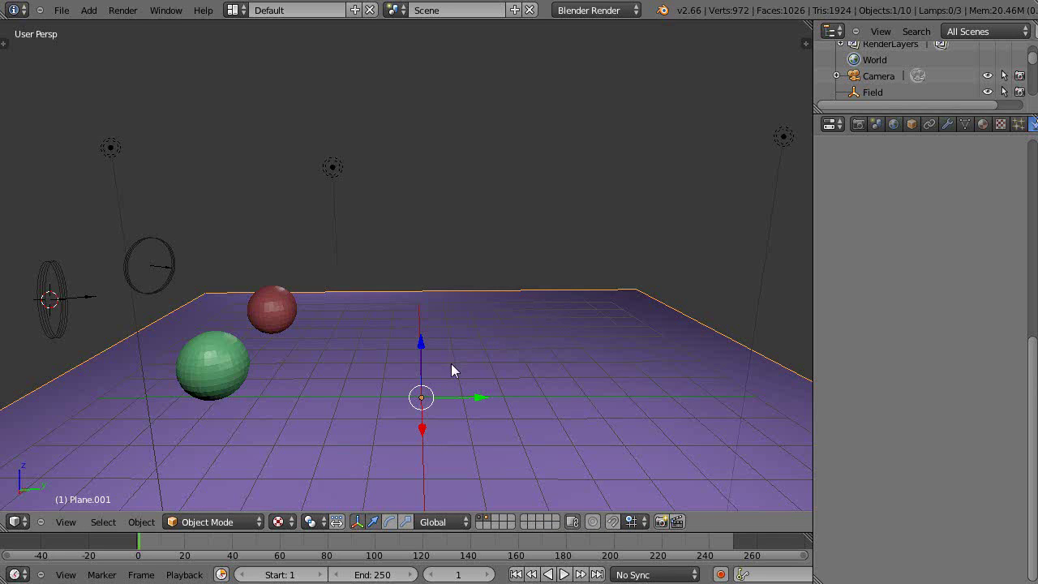
{"action": "middle_click_drag", "start_coordinate": [298, 405], "coordinate": [403, 472]}
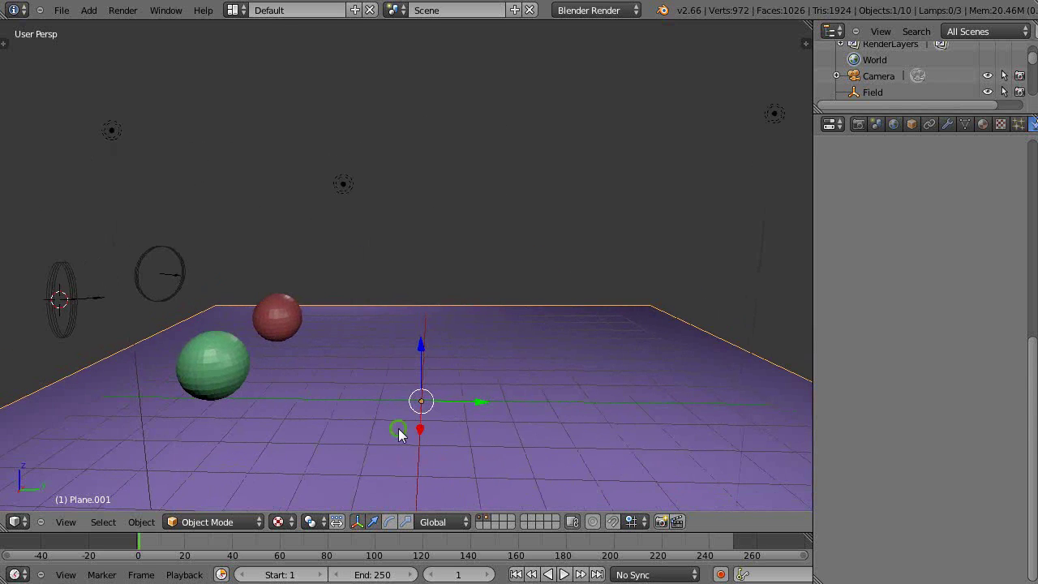
{"action": "middle_click_drag", "start_coordinate": [398, 430], "coordinate": [494, 417]}
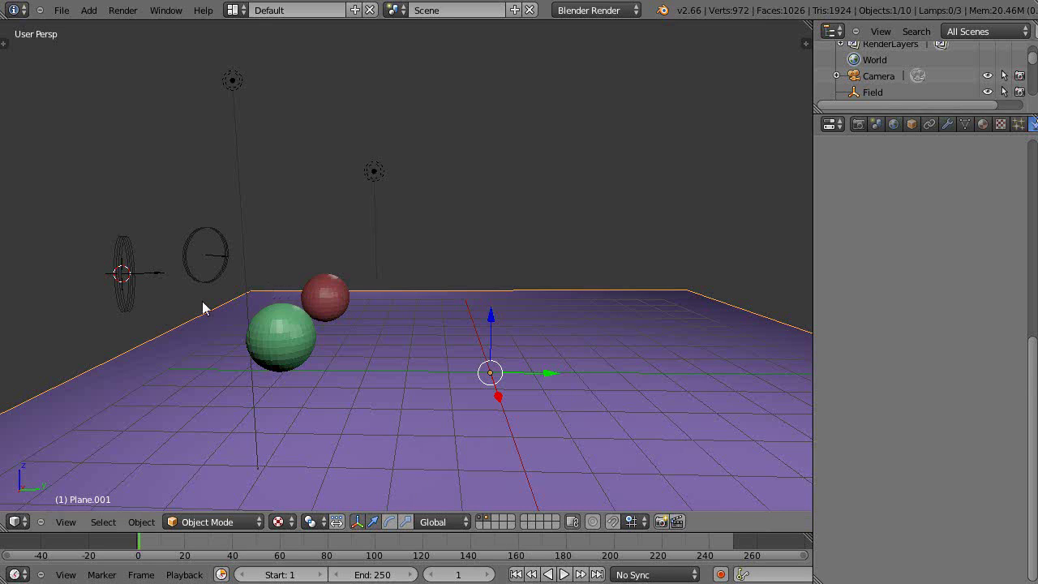
Step: Play the soft-body simulation to watch the spheres, then rewind to frame 1
{"action": "key", "text": "alt+a"}
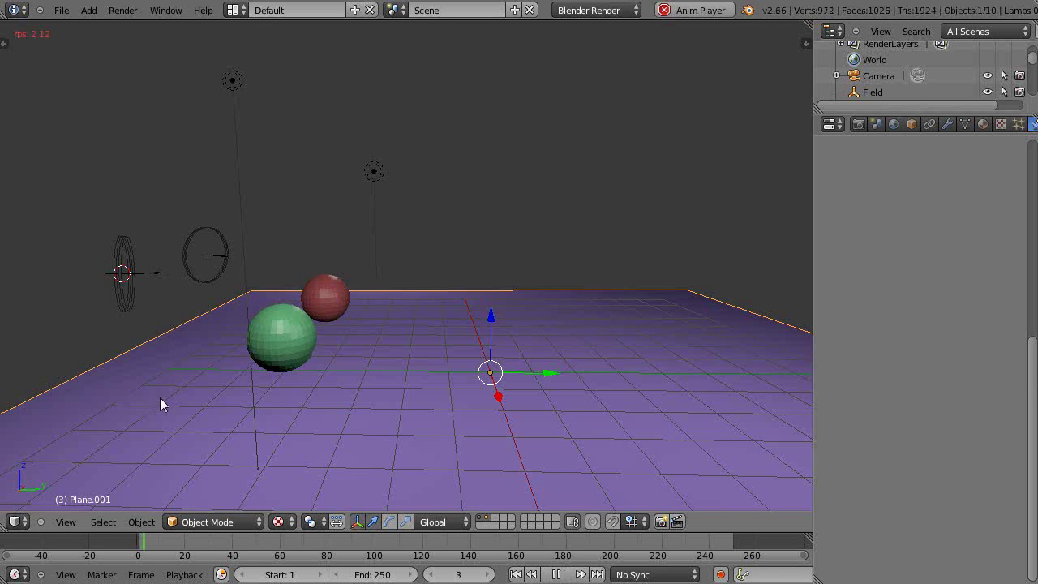
{"action": "scroll", "coordinate": [159, 405], "scroll_direction": "up", "scroll_amount": 1}
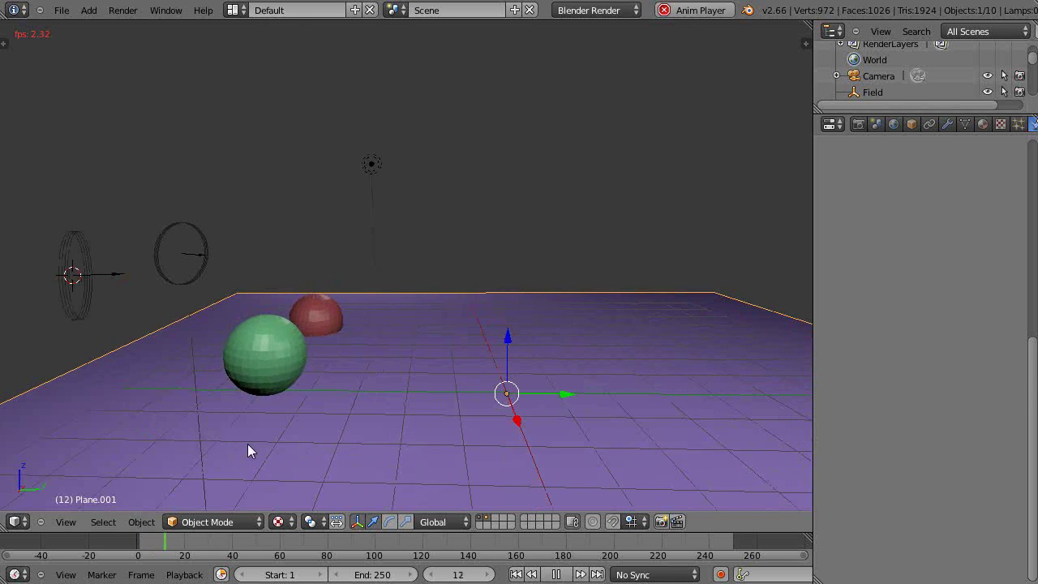
{"action": "middle_click_drag", "start_coordinate": [247, 443], "coordinate": [281, 396]}
{"action": "key", "text": "Escape"}
Step: Set the red sphere's soft-body edge Bending to 0.480 and replay the simulation
{"action": "right_click", "coordinate": [244, 342]}
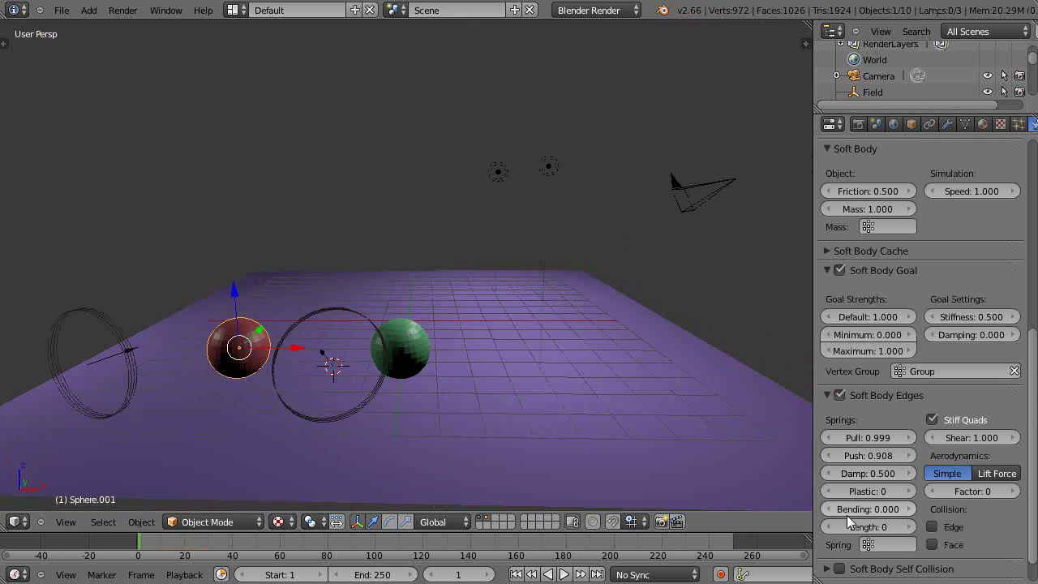
{"action": "left_click_drag", "start_coordinate": [847, 515], "coordinate": [863, 516]}
{"action": "key", "text": "alt+a"}
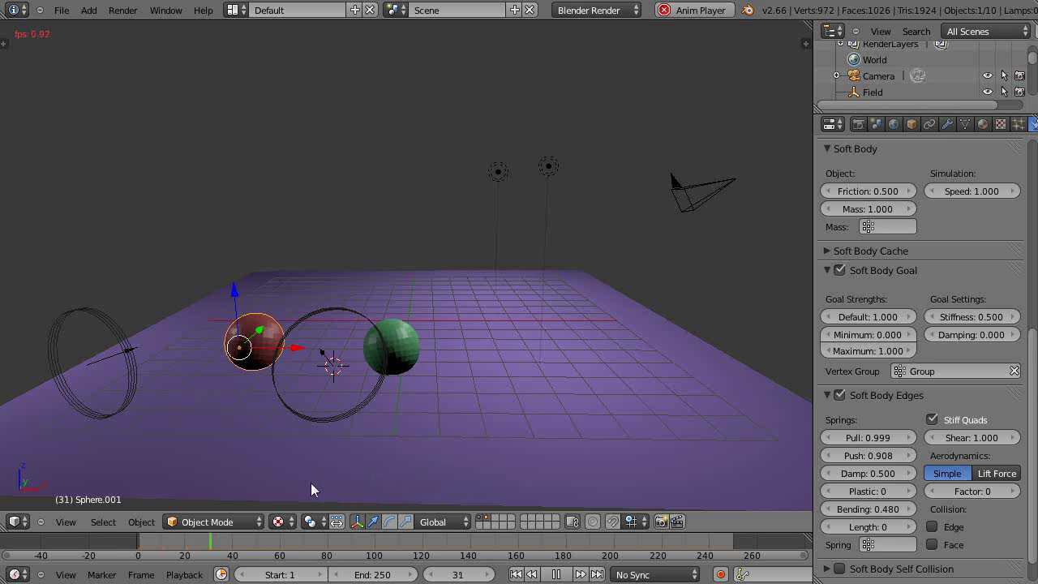
{"action": "middle_click_drag", "start_coordinate": [311, 482], "coordinate": [244, 457]}
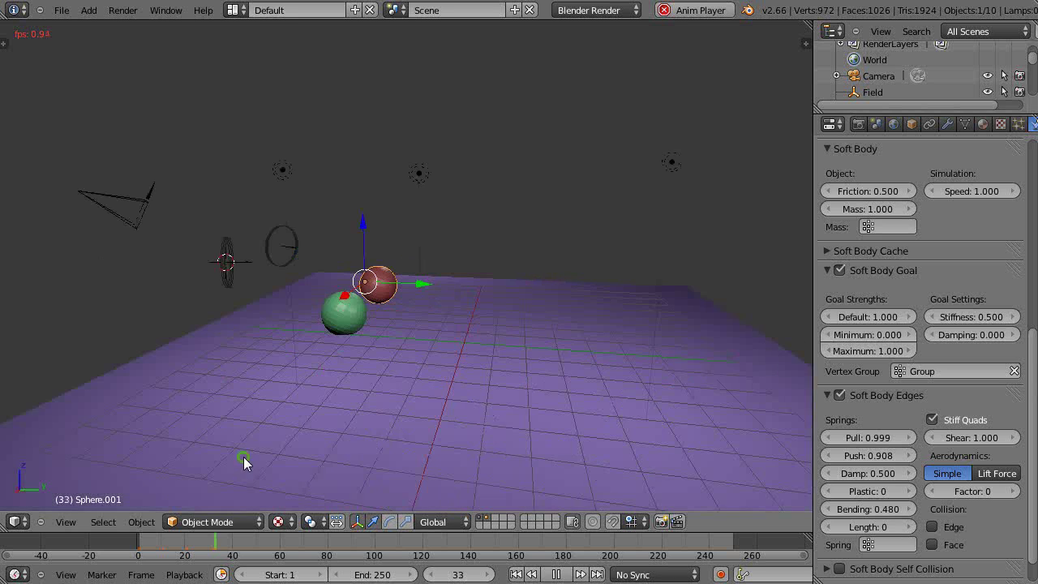
{"action": "middle_click_drag", "start_coordinate": [482, 413], "coordinate": [481, 414]}
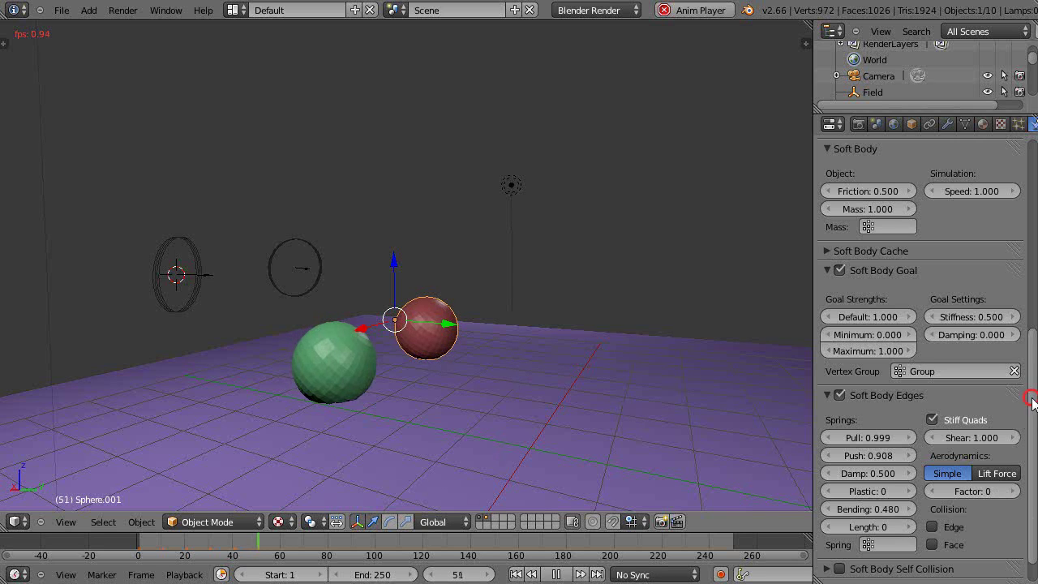
{"action": "left_click", "coordinate": [883, 455]}
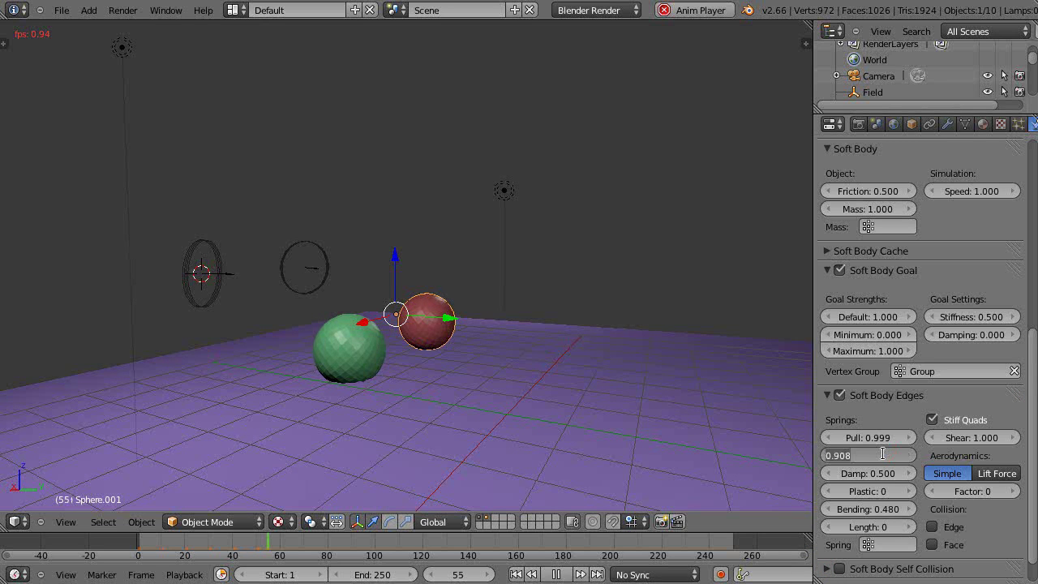